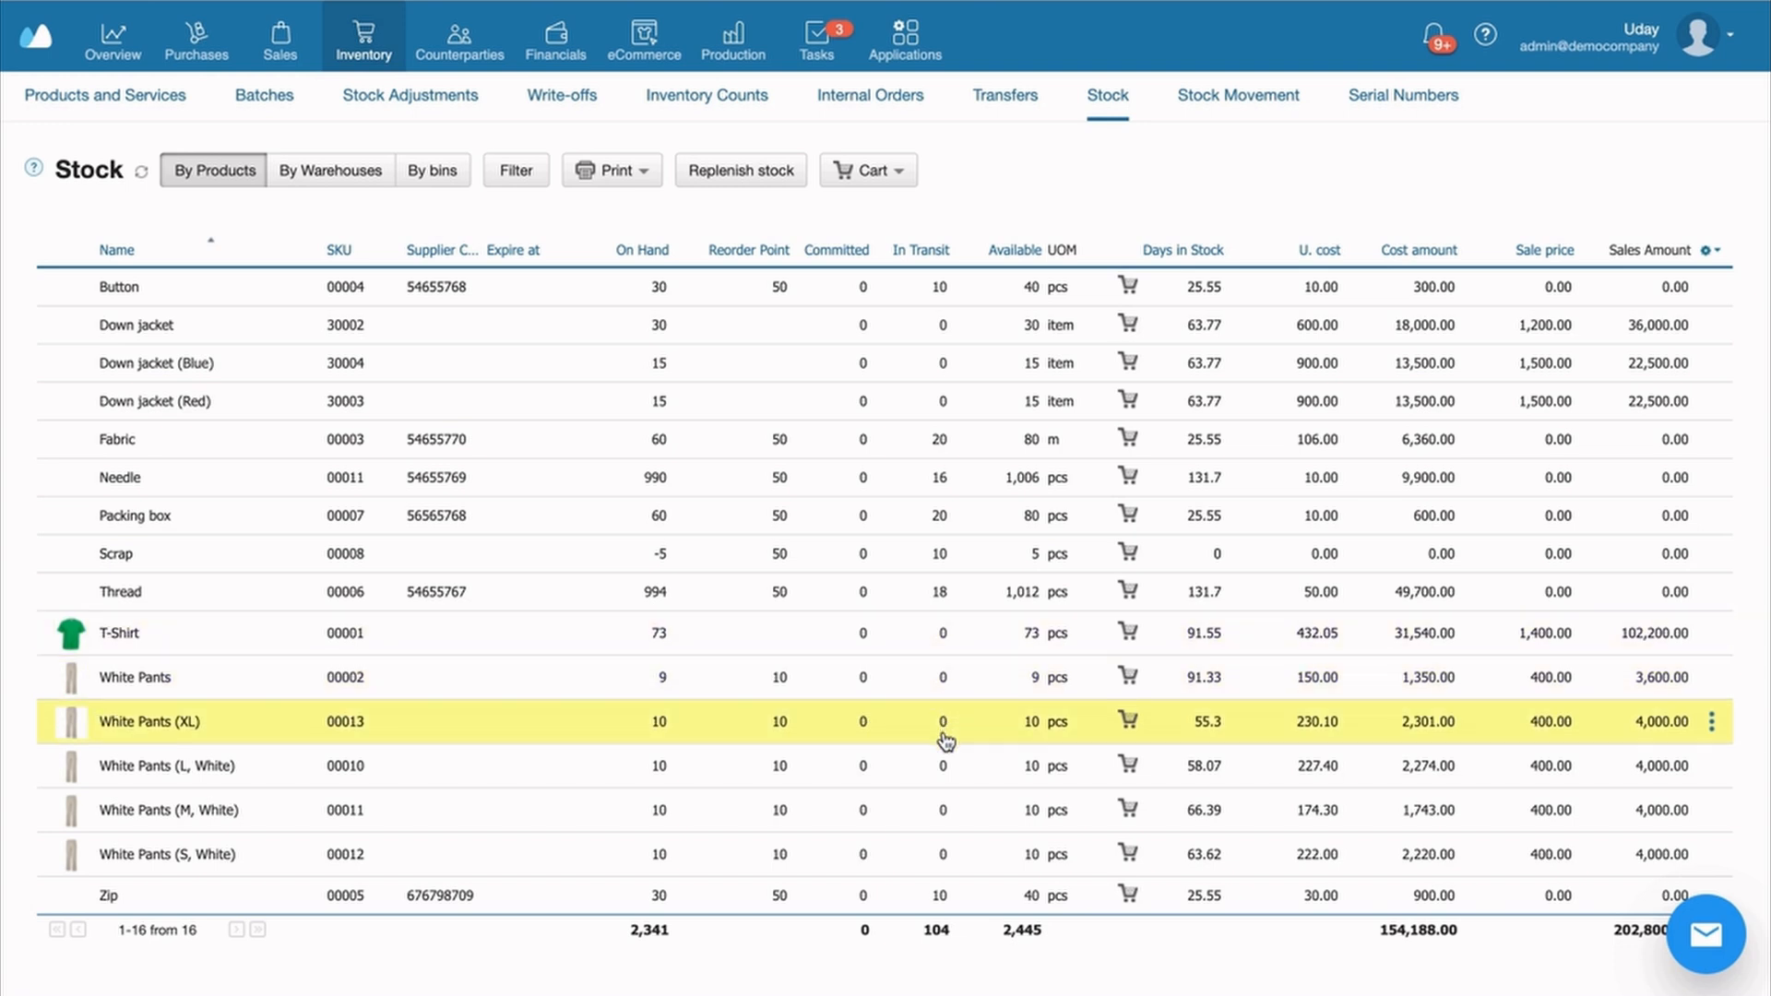
Open Purchasing Management to see sales history and current balance for the 11 products
{"action": "mouse_move", "coordinate": [197, 37]}
{"action": "left_click", "coordinate": [784, 96]}
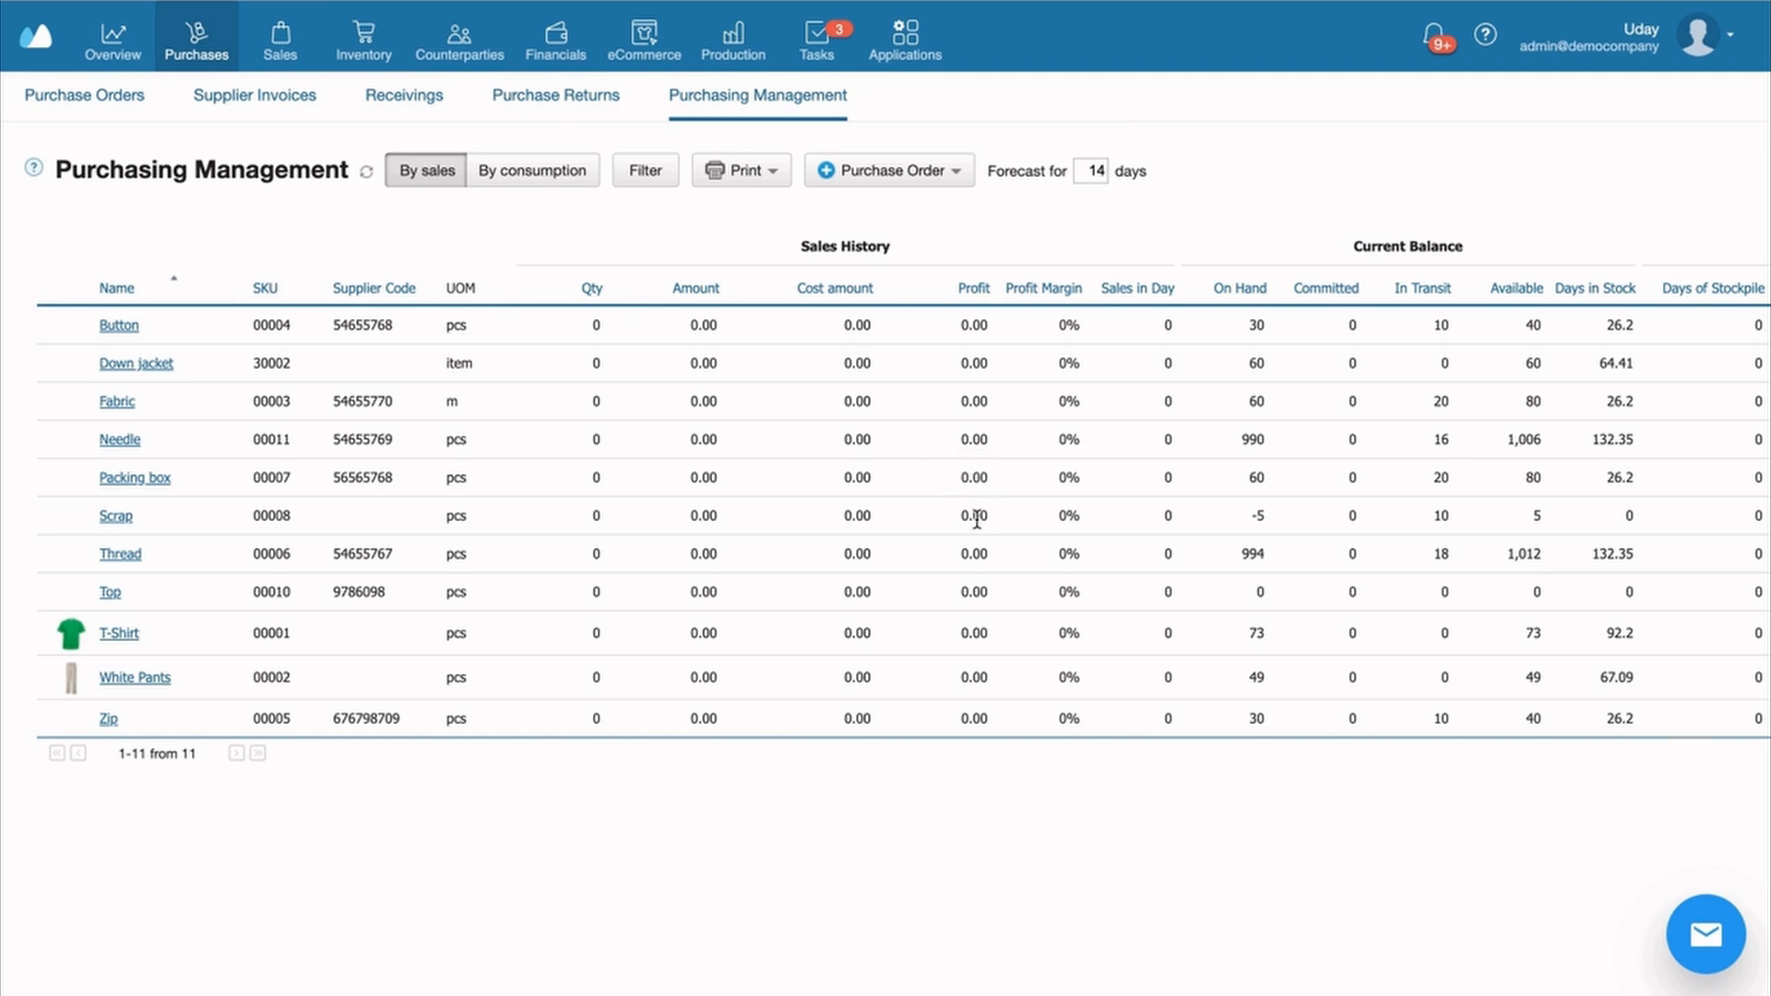
Open sales order 00029 from the Sales Orders list and review its status options
{"action": "left_click", "coordinate": [280, 37]}
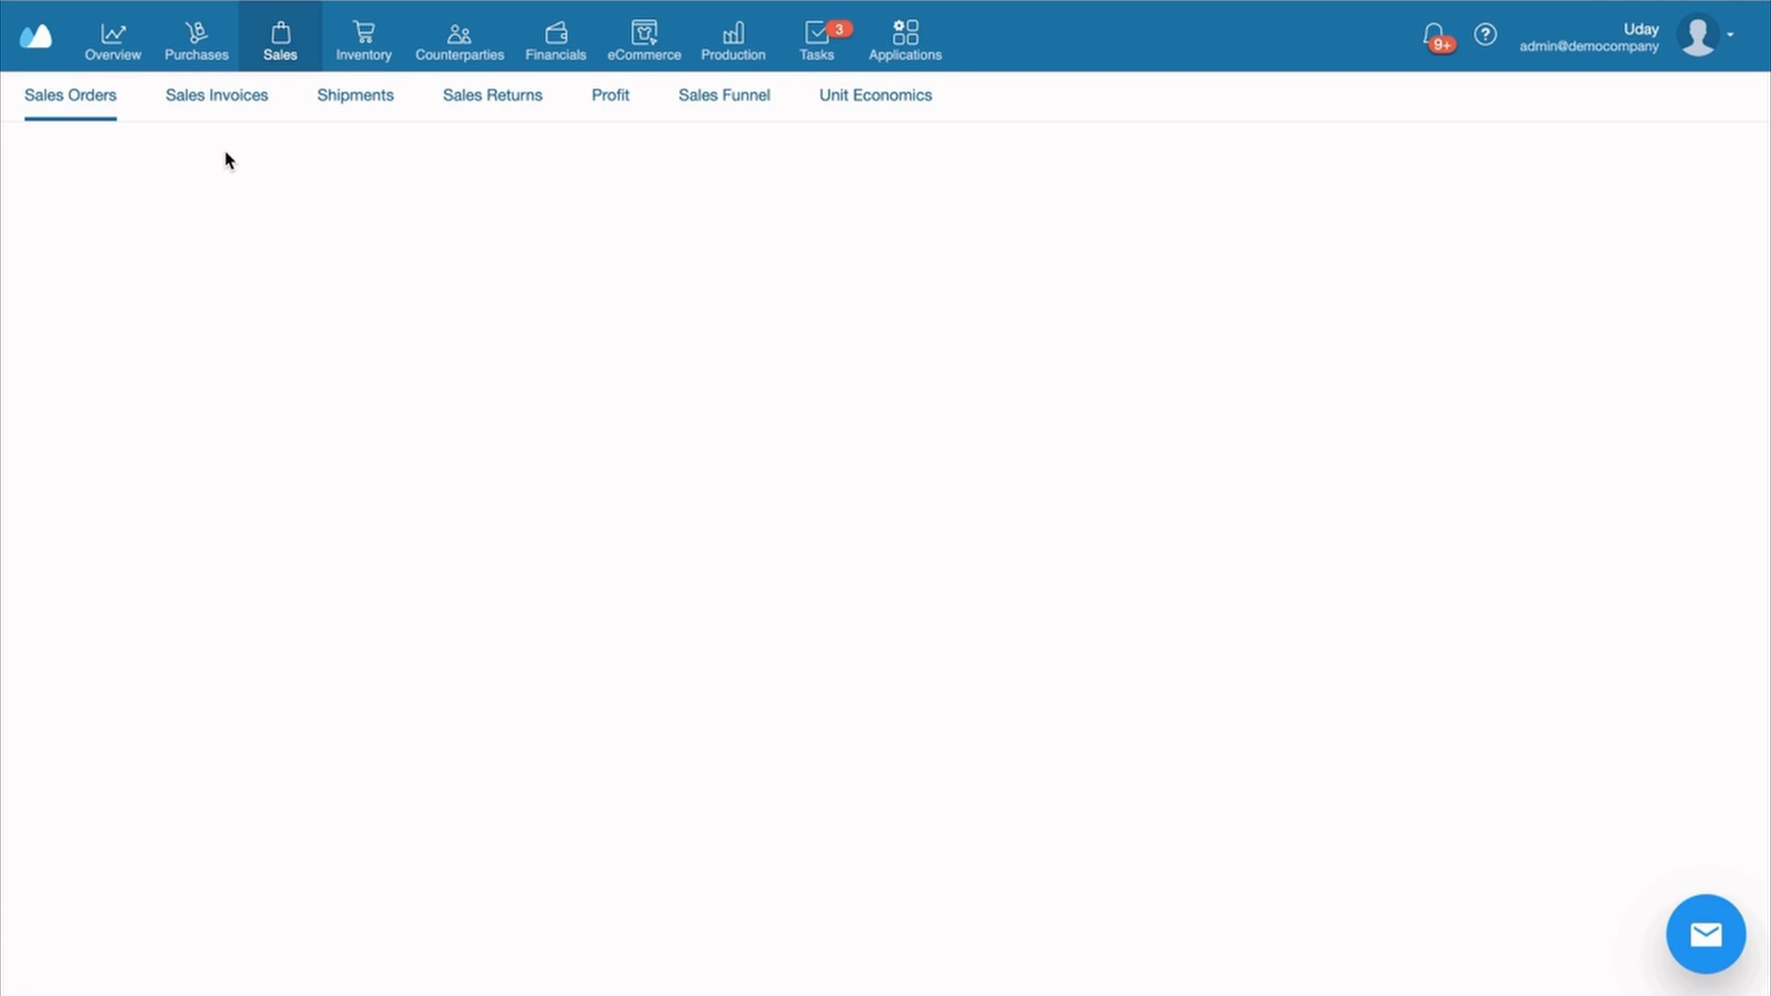
{"action": "left_click", "coordinate": [738, 338]}
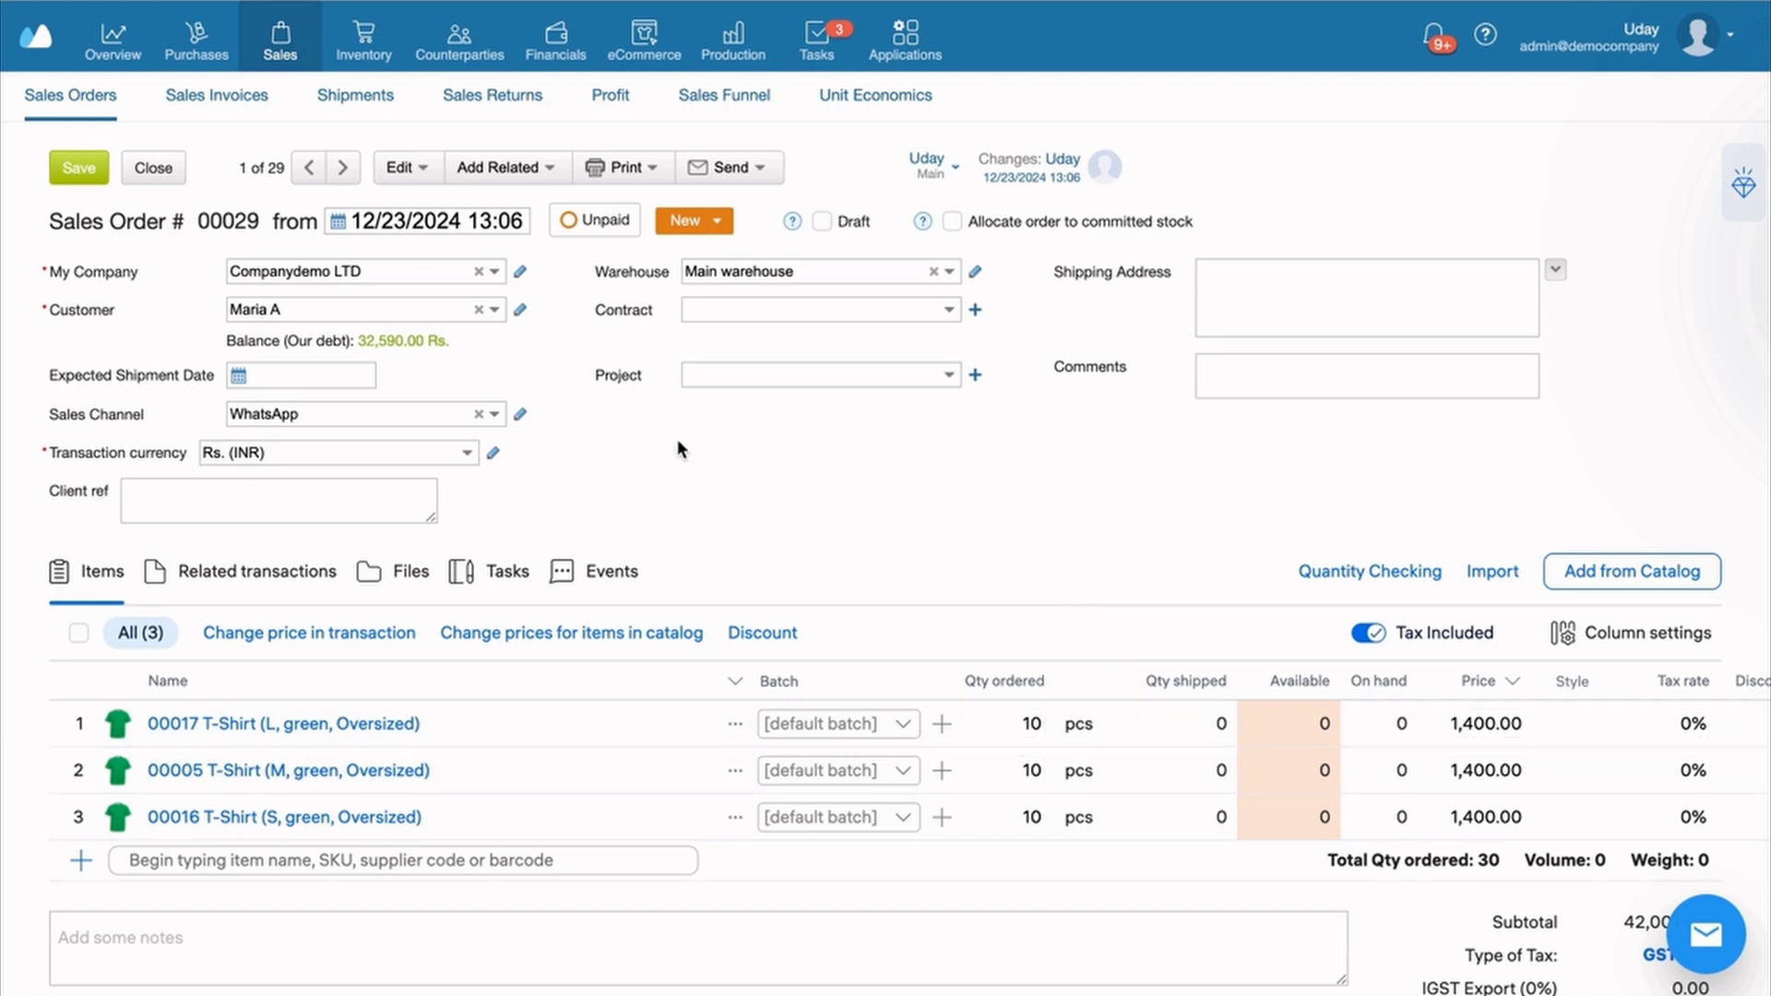
{"action": "left_click", "coordinate": [678, 224]}
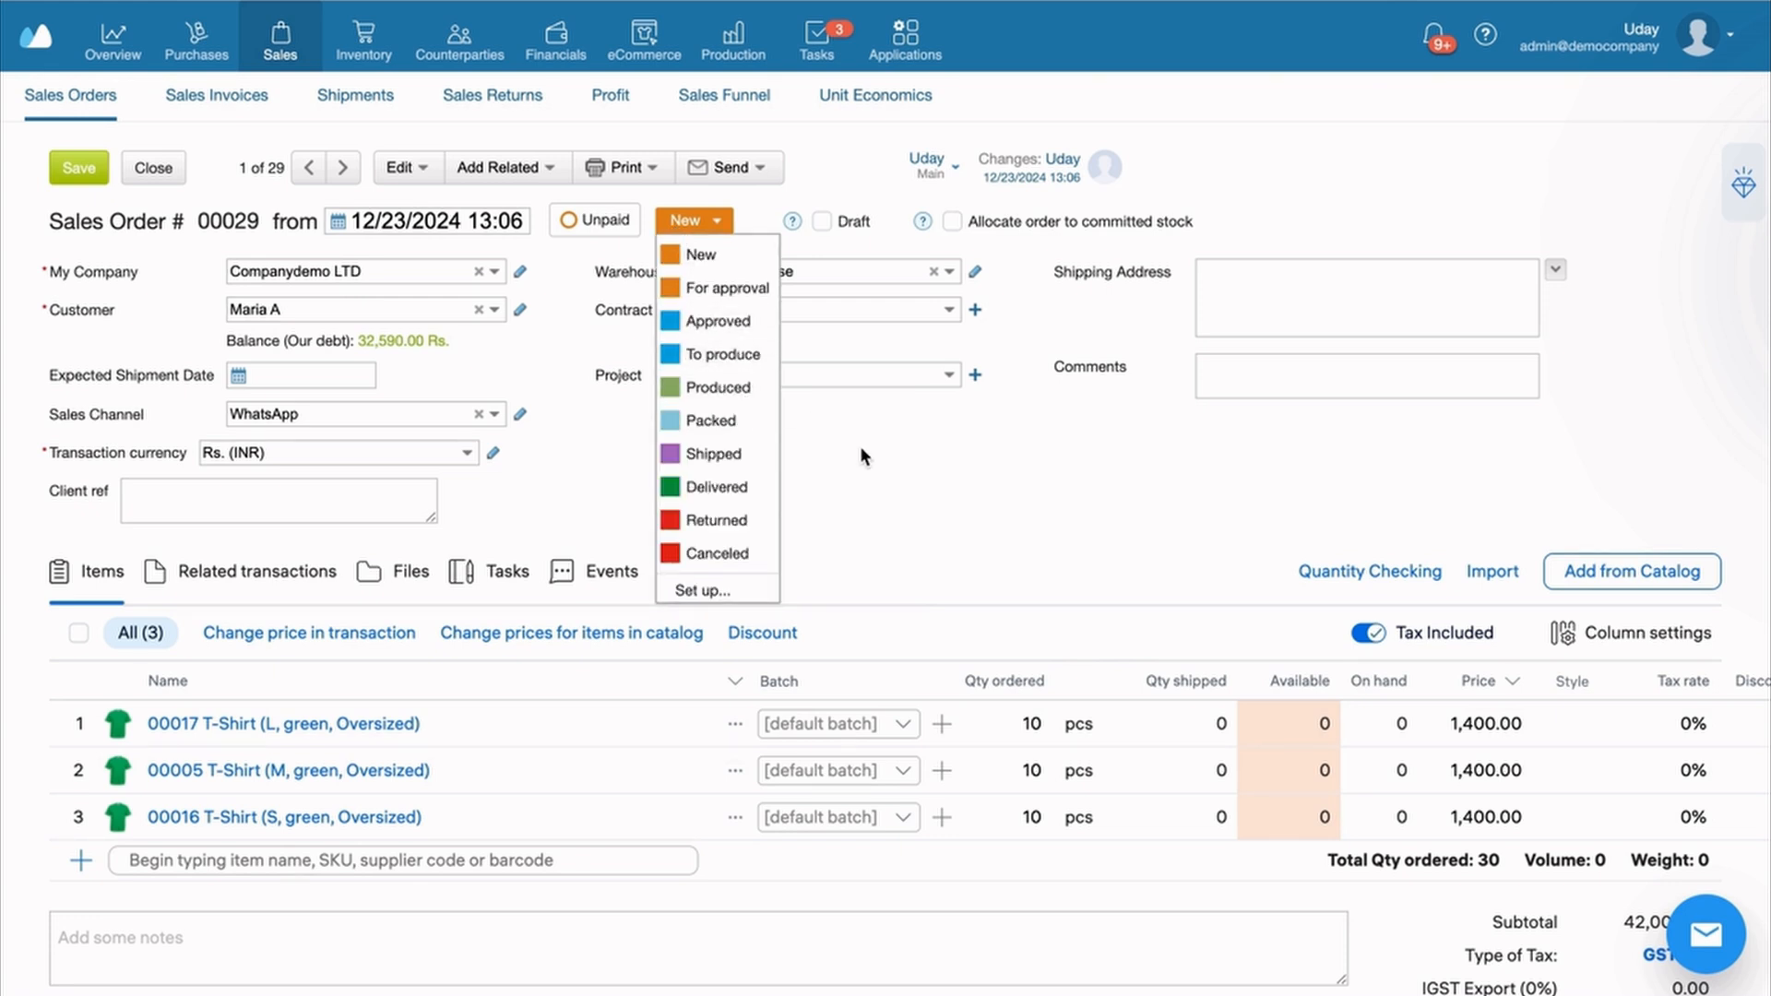
Add a related Stock Replenishment for the order's three T-shirts, 10 ordered each
{"action": "left_click", "coordinate": [502, 181]}
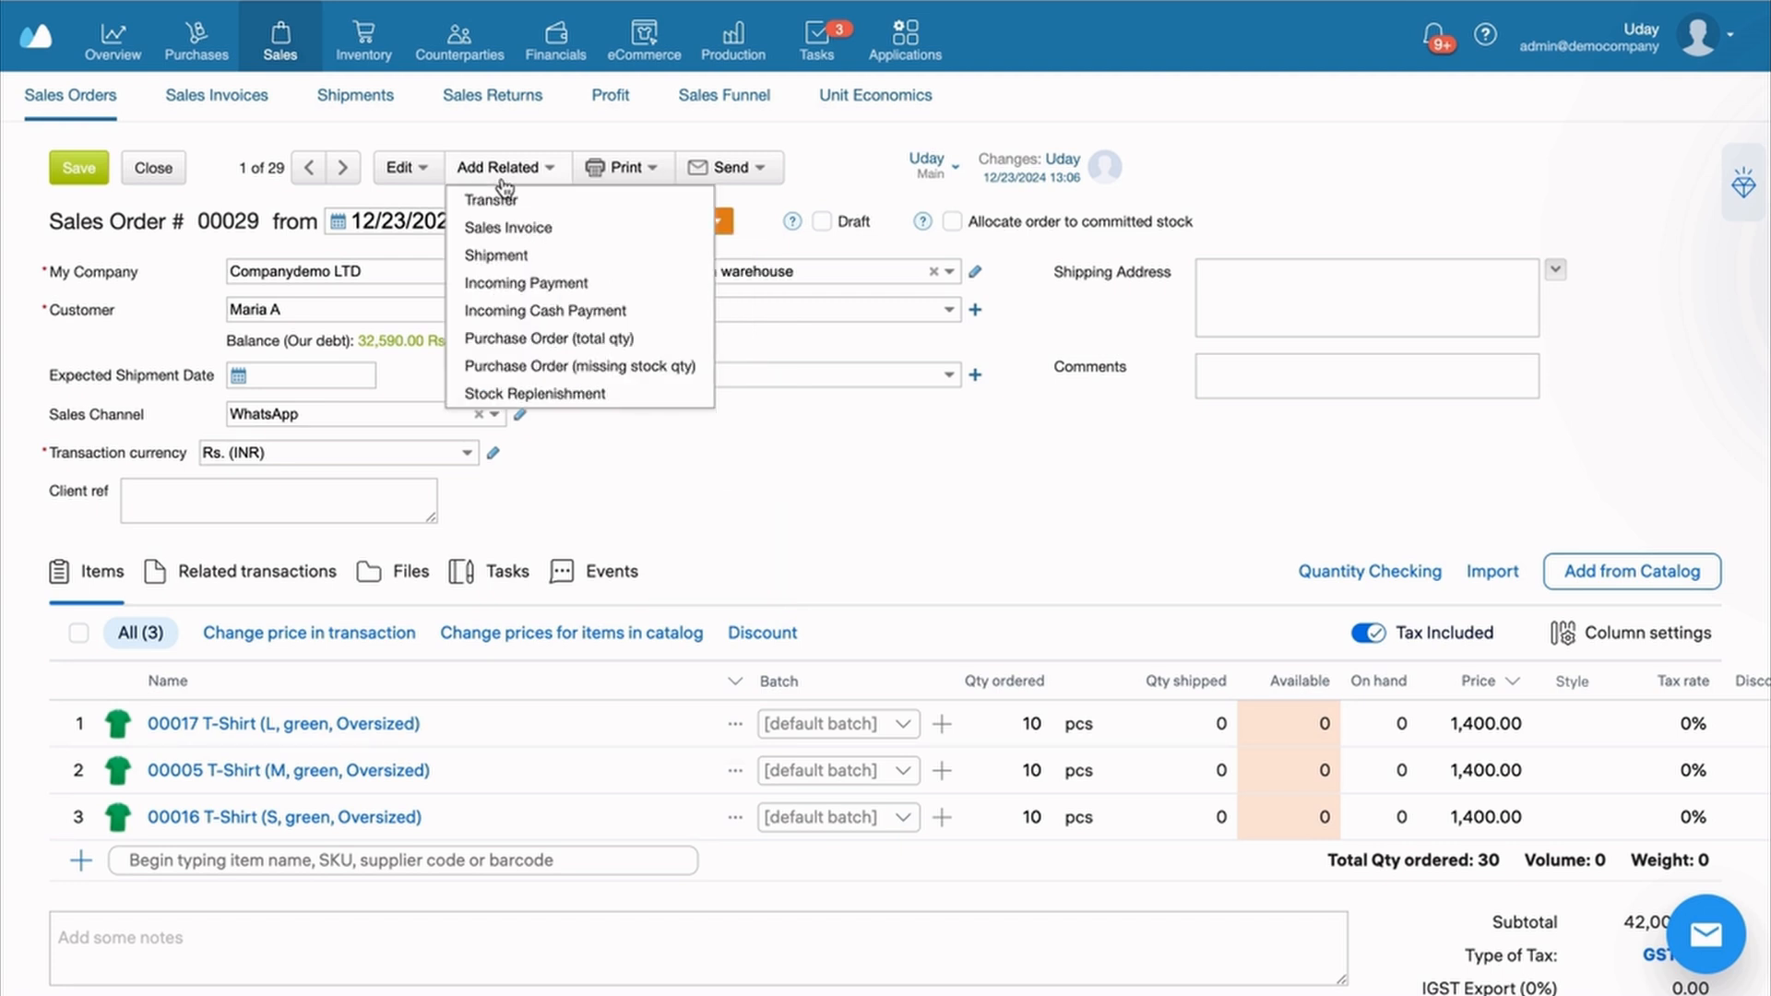
{"action": "left_click", "coordinate": [532, 393]}
{"action": "left_click", "coordinate": [1022, 319]}
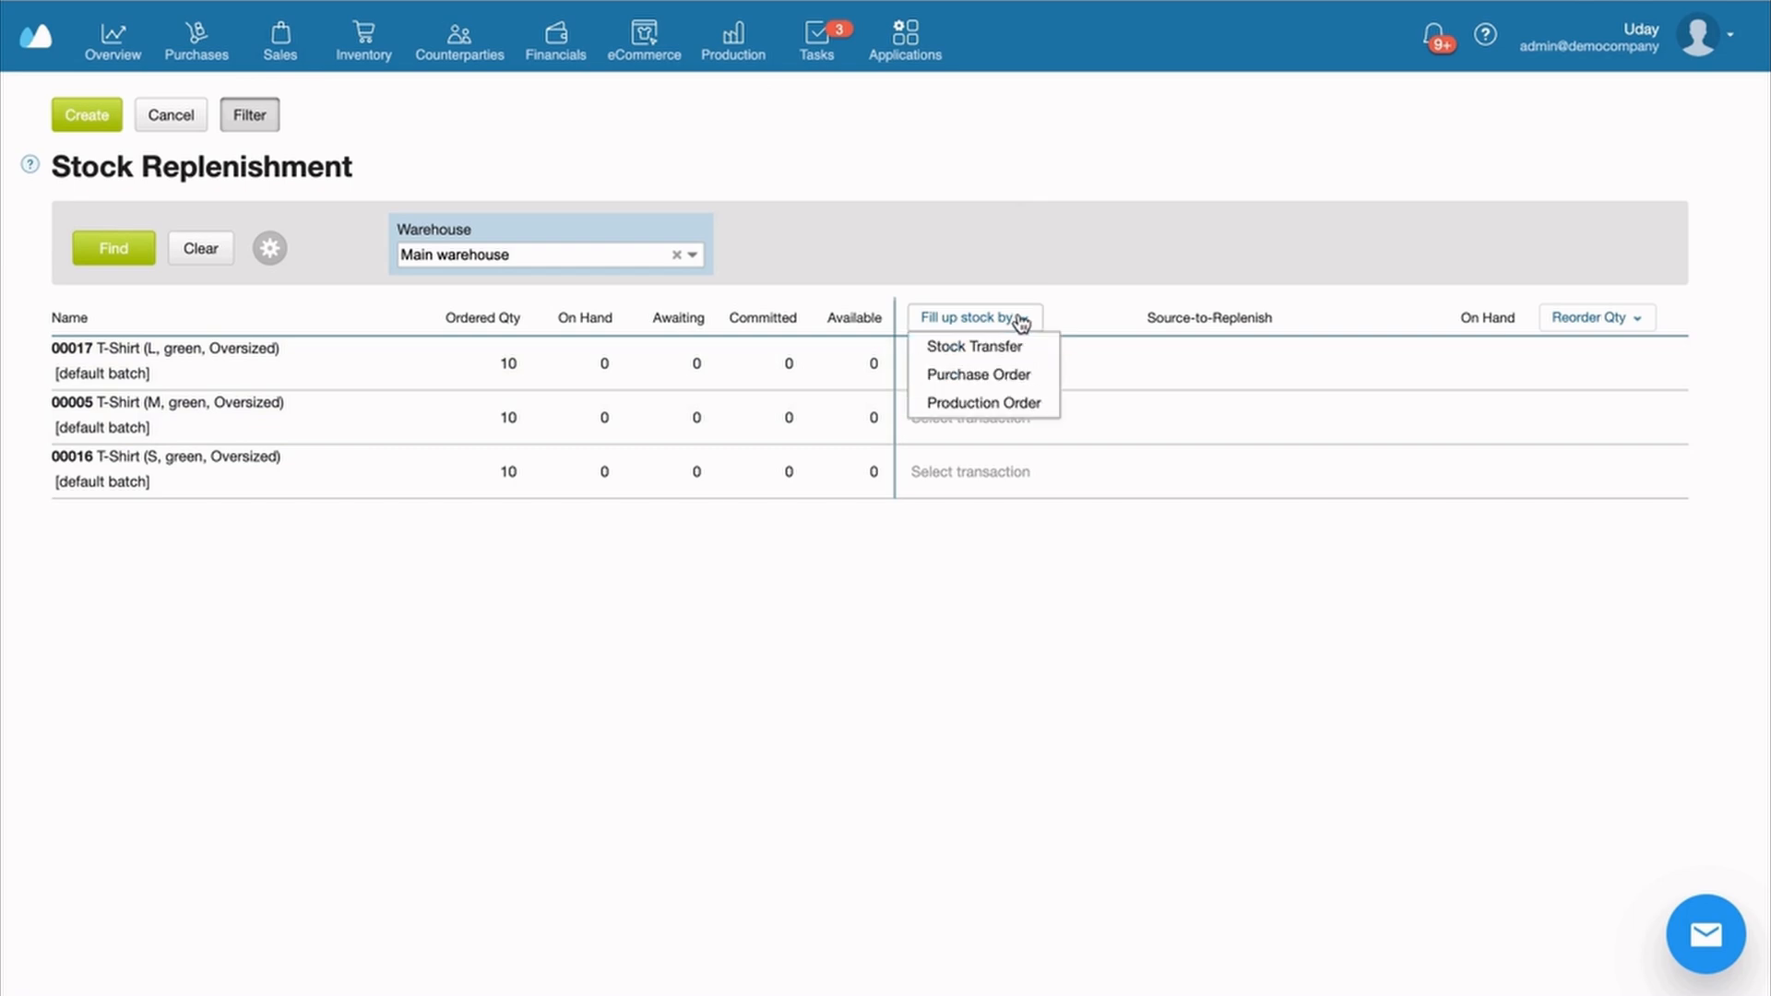
Fill up stock for all three T-shirts by Production Order, then go to Production
{"action": "left_click", "coordinate": [1006, 403]}
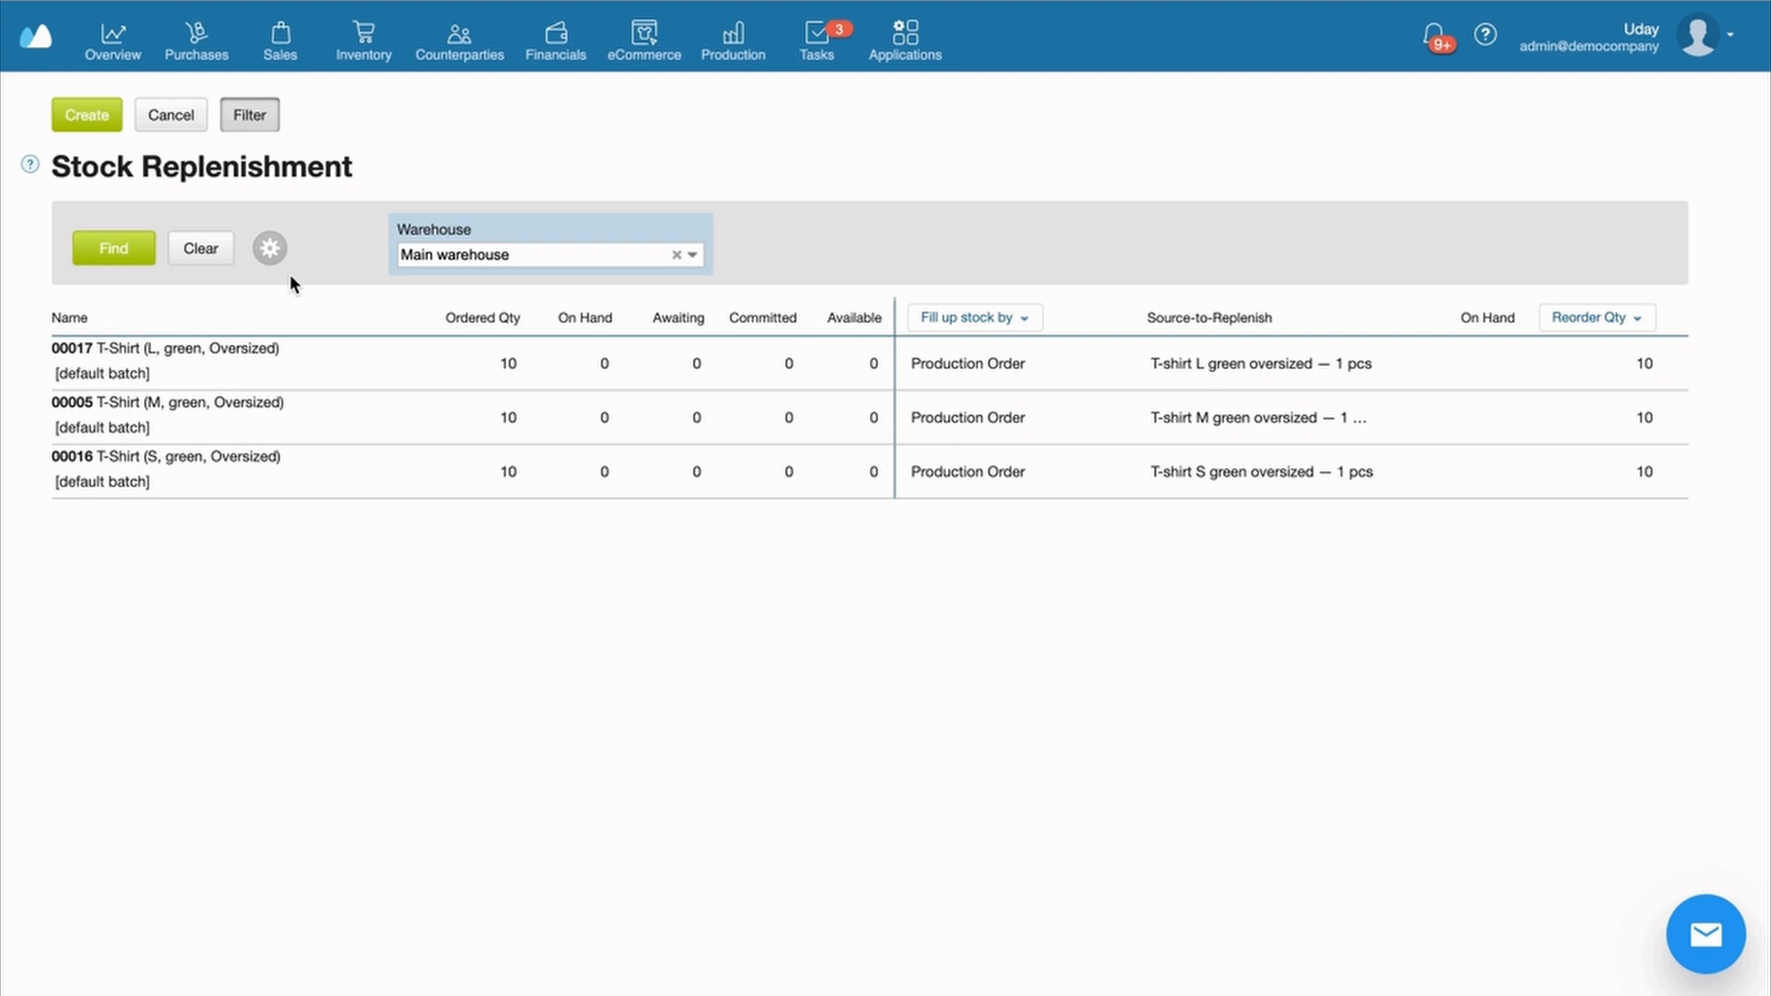
{"action": "left_click", "coordinate": [736, 62]}
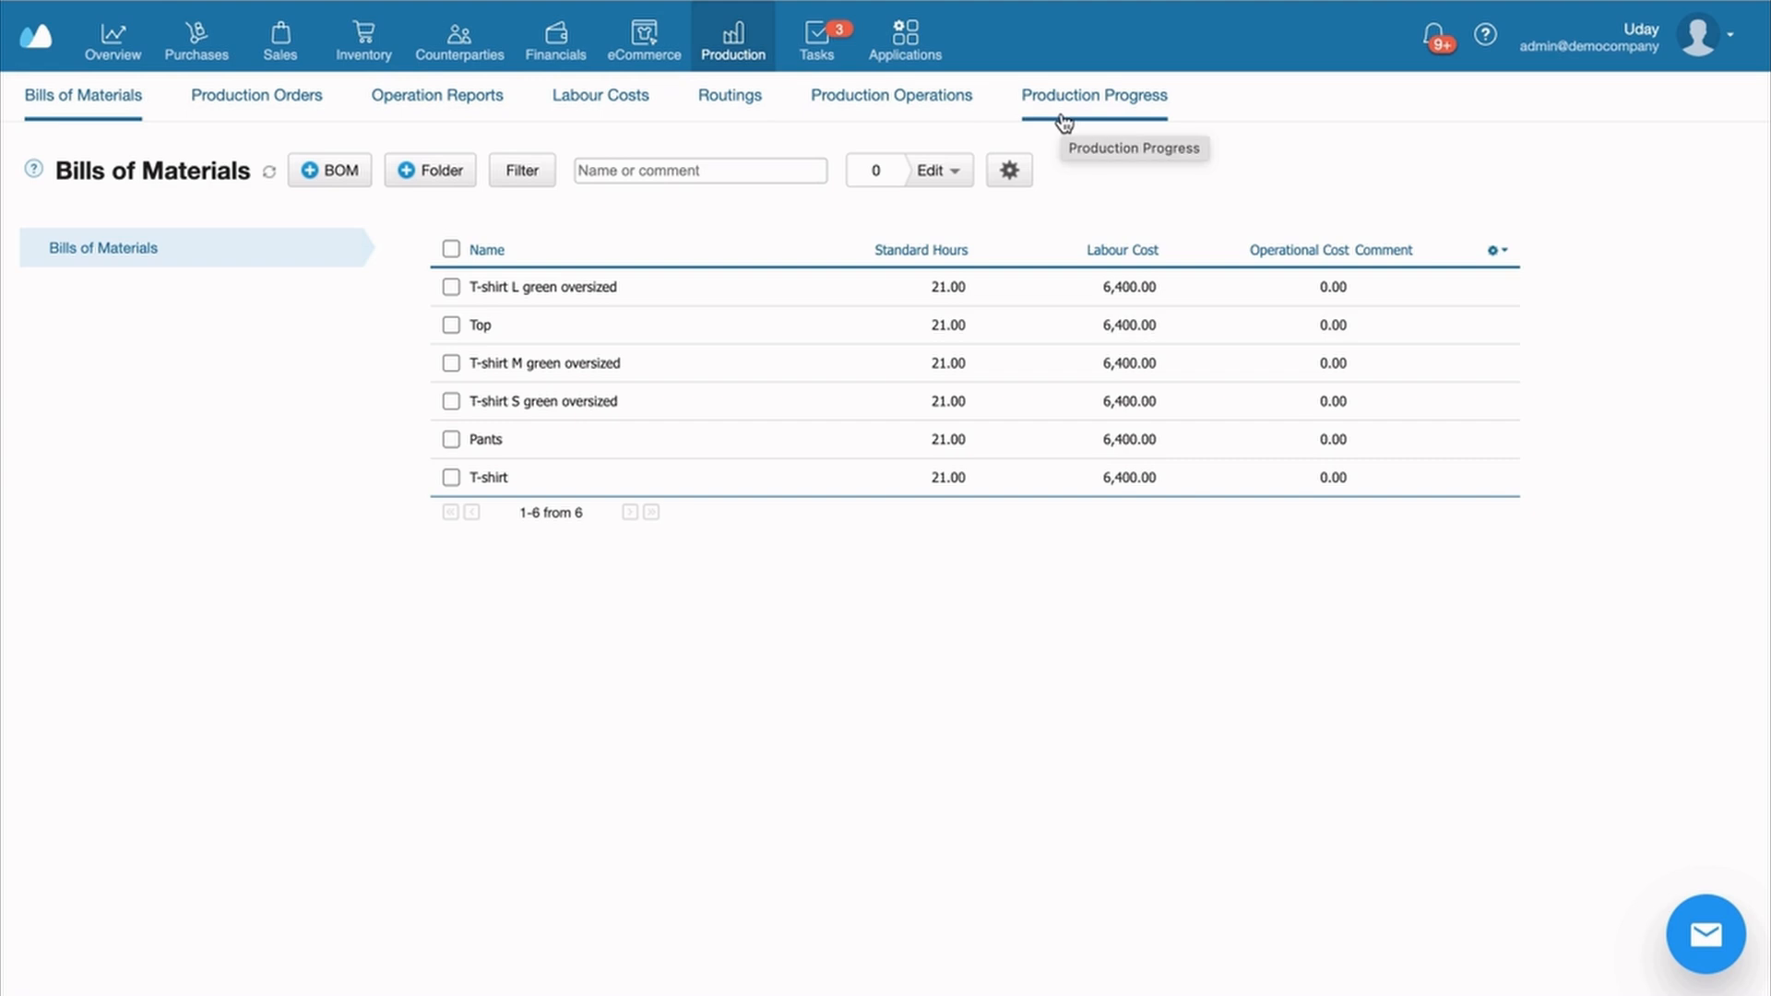
Open production order 00011 and its 'T-shirt L green oversized' bill of materials
{"action": "left_click", "coordinate": [256, 95]}
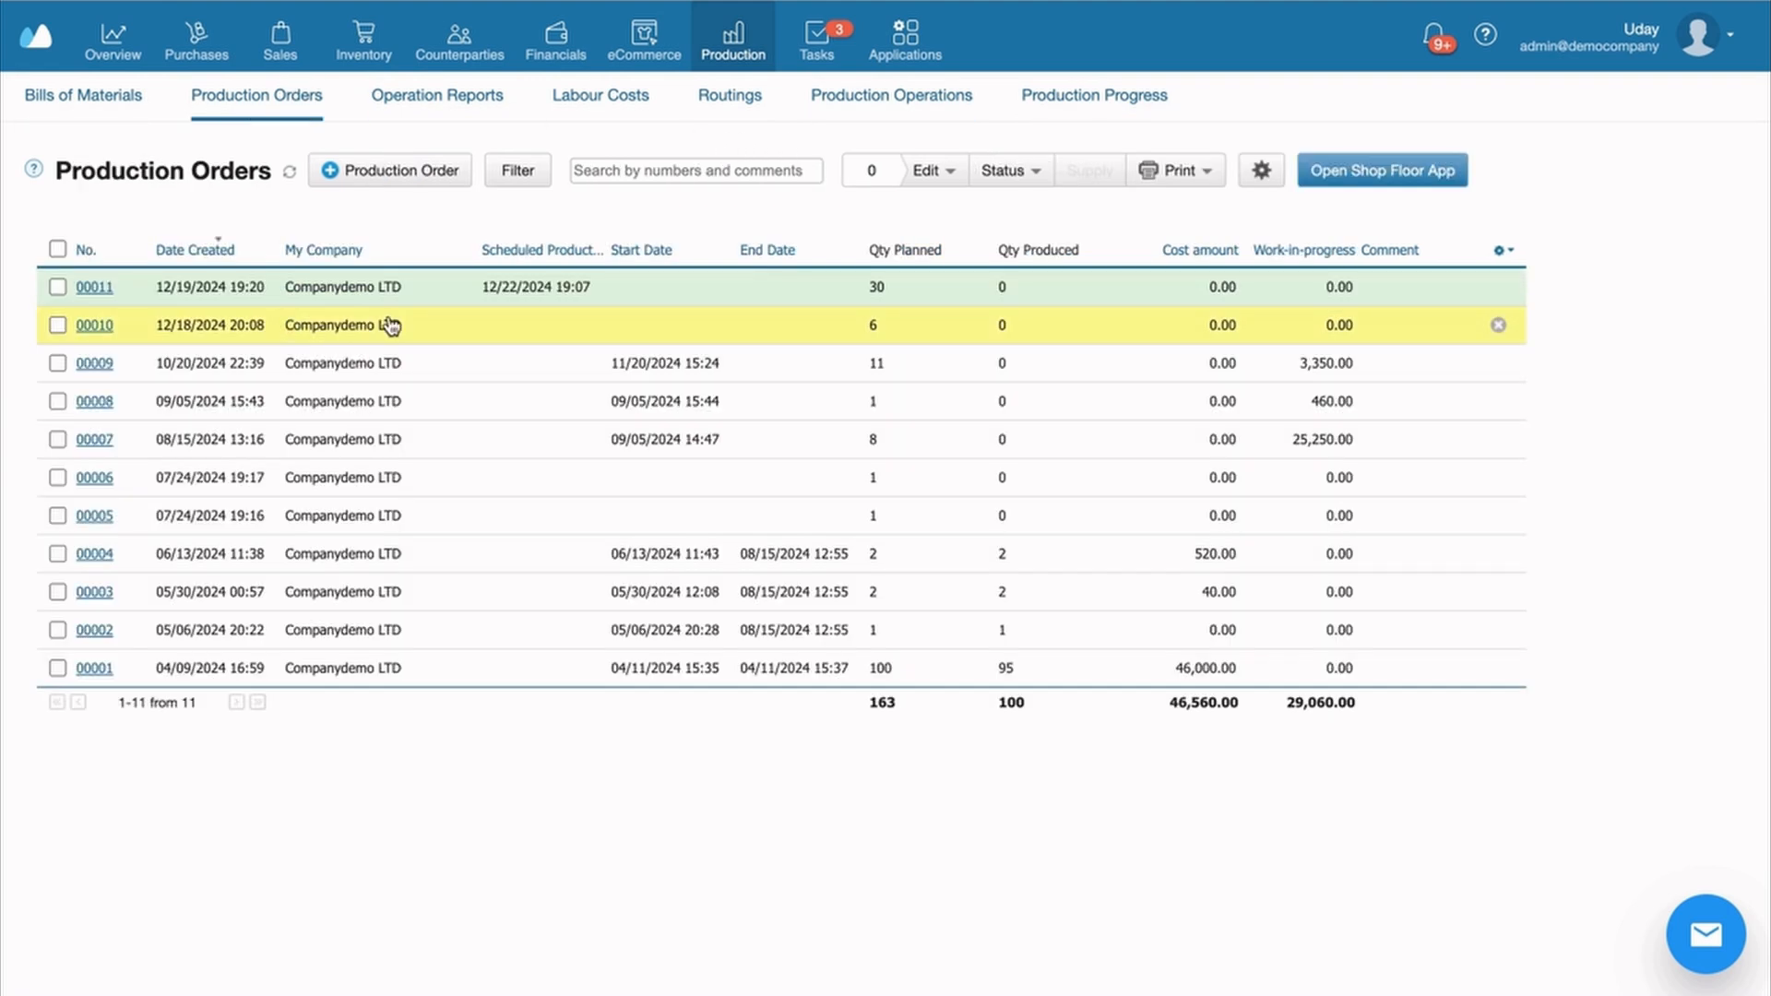
{"action": "left_click", "coordinate": [434, 305]}
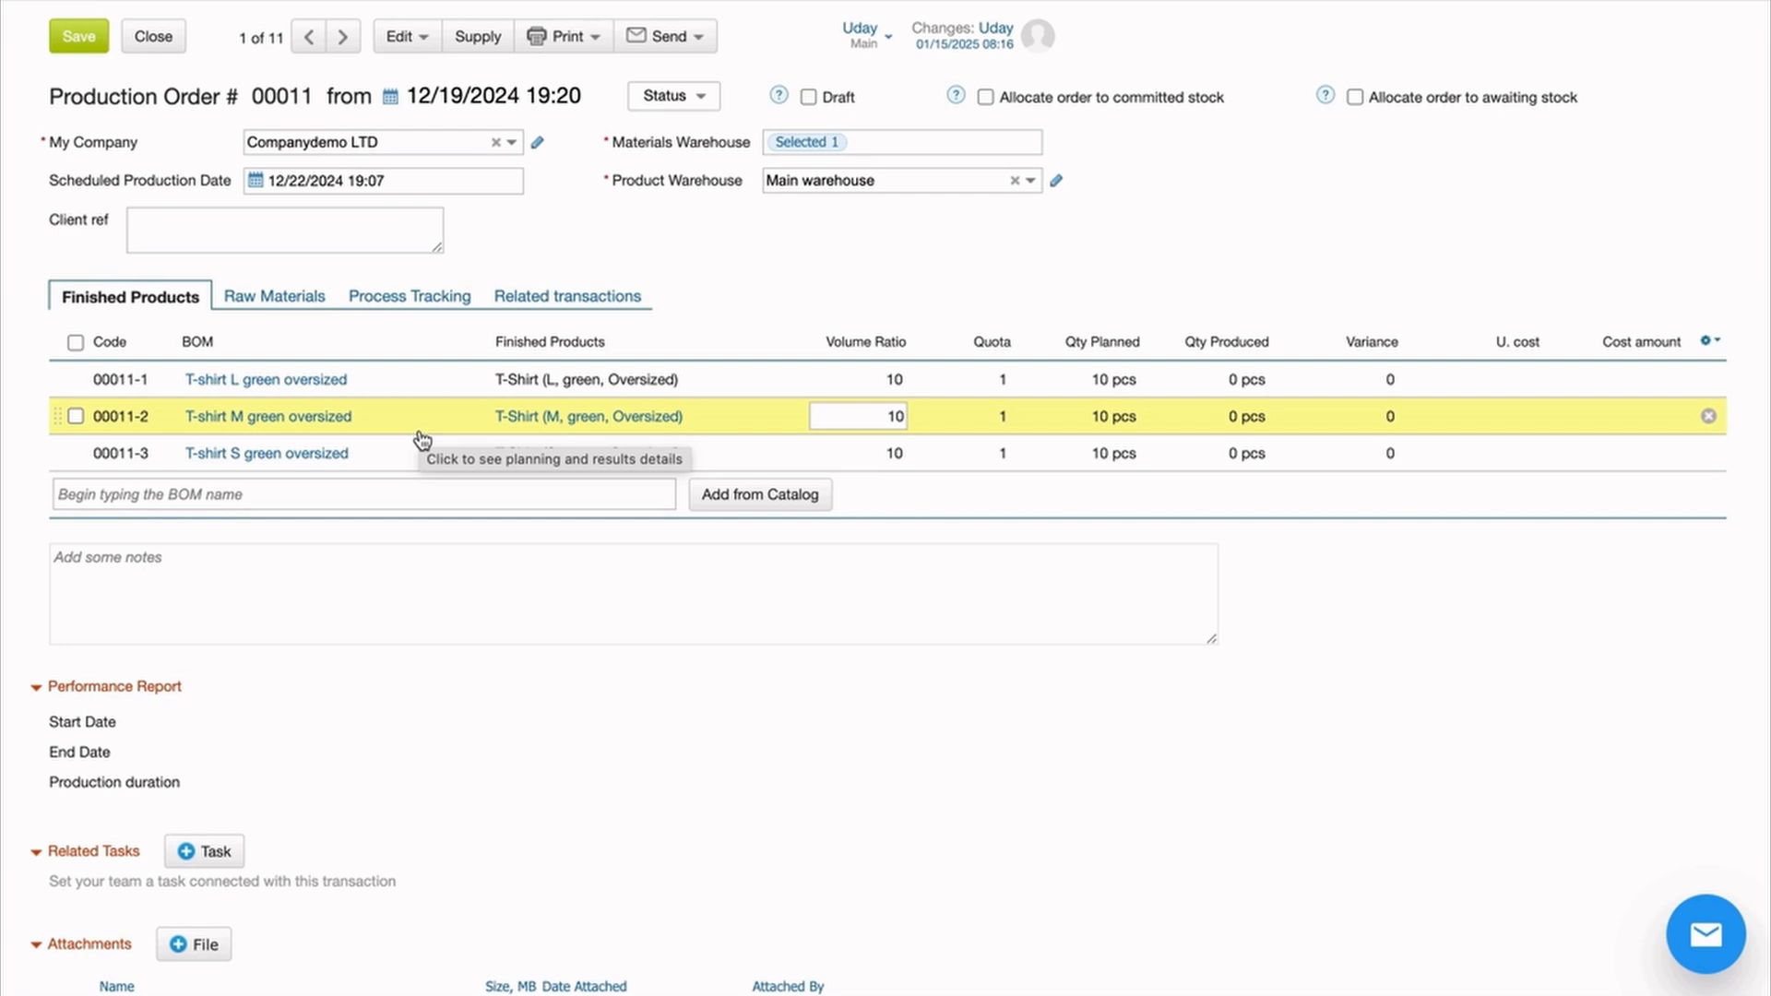
{"action": "left_click", "coordinate": [504, 428]}
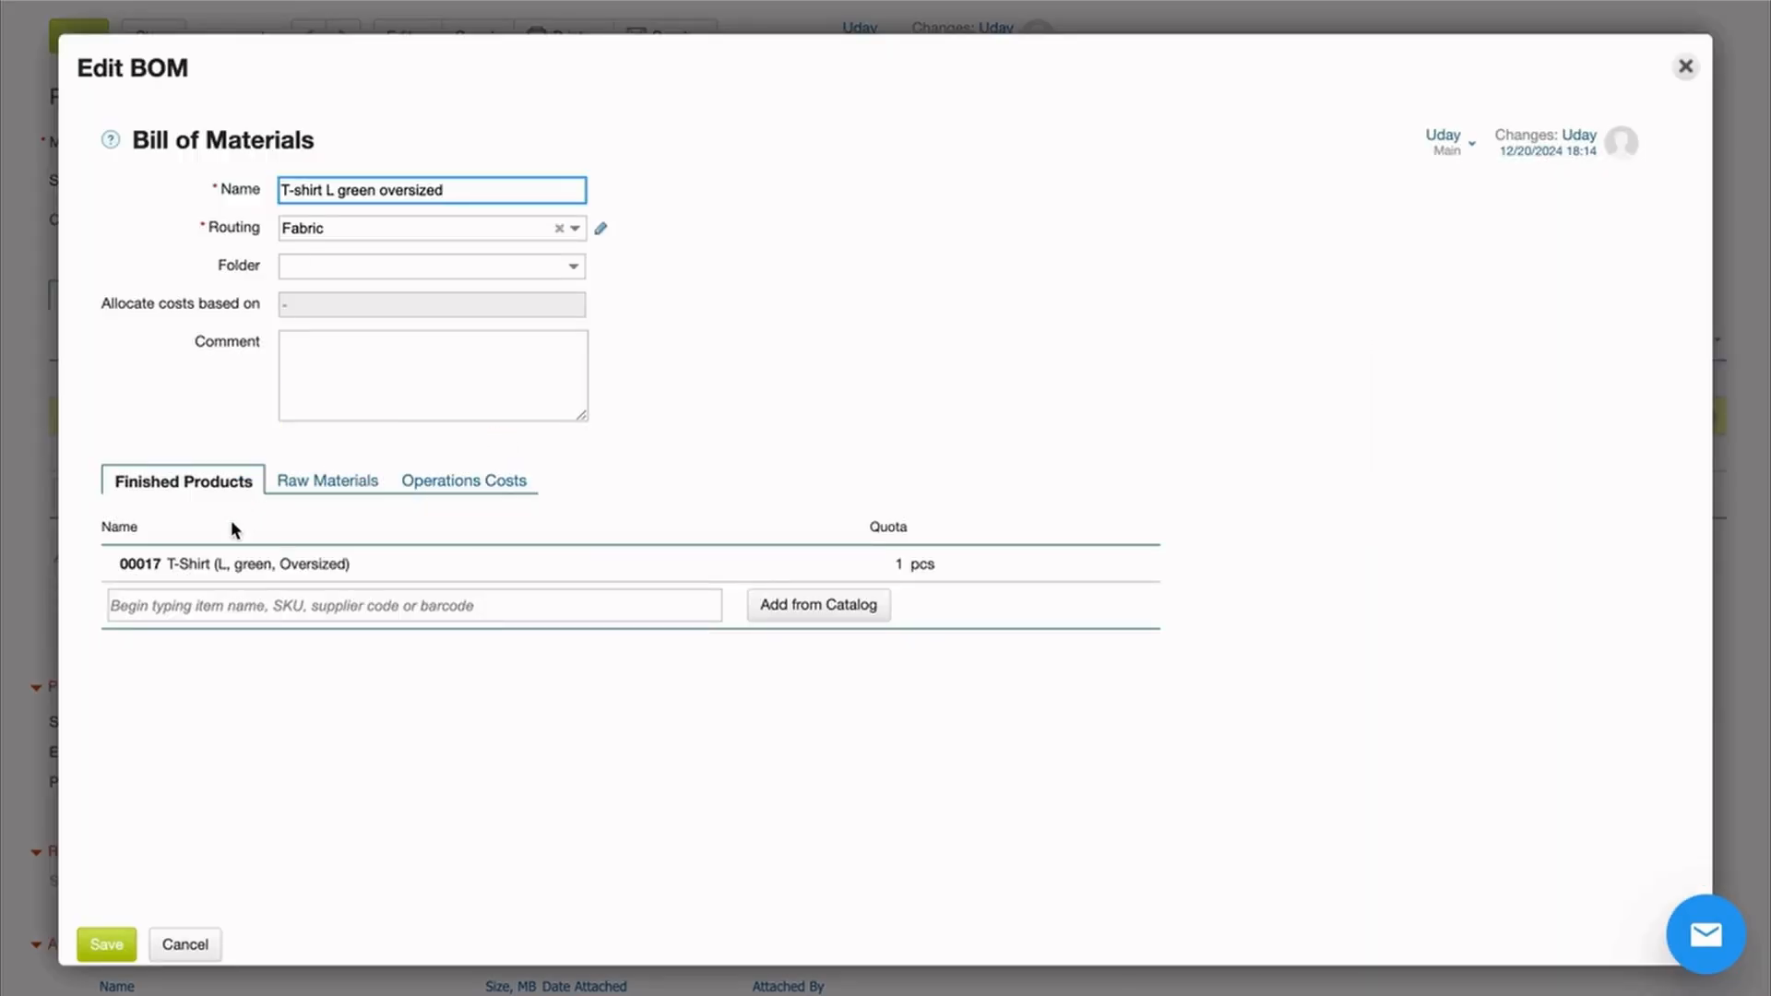
Inspect the L T-shirt BOM's raw materials and Fabric cutting costs, then close it unchanged
{"action": "left_click", "coordinate": [297, 479]}
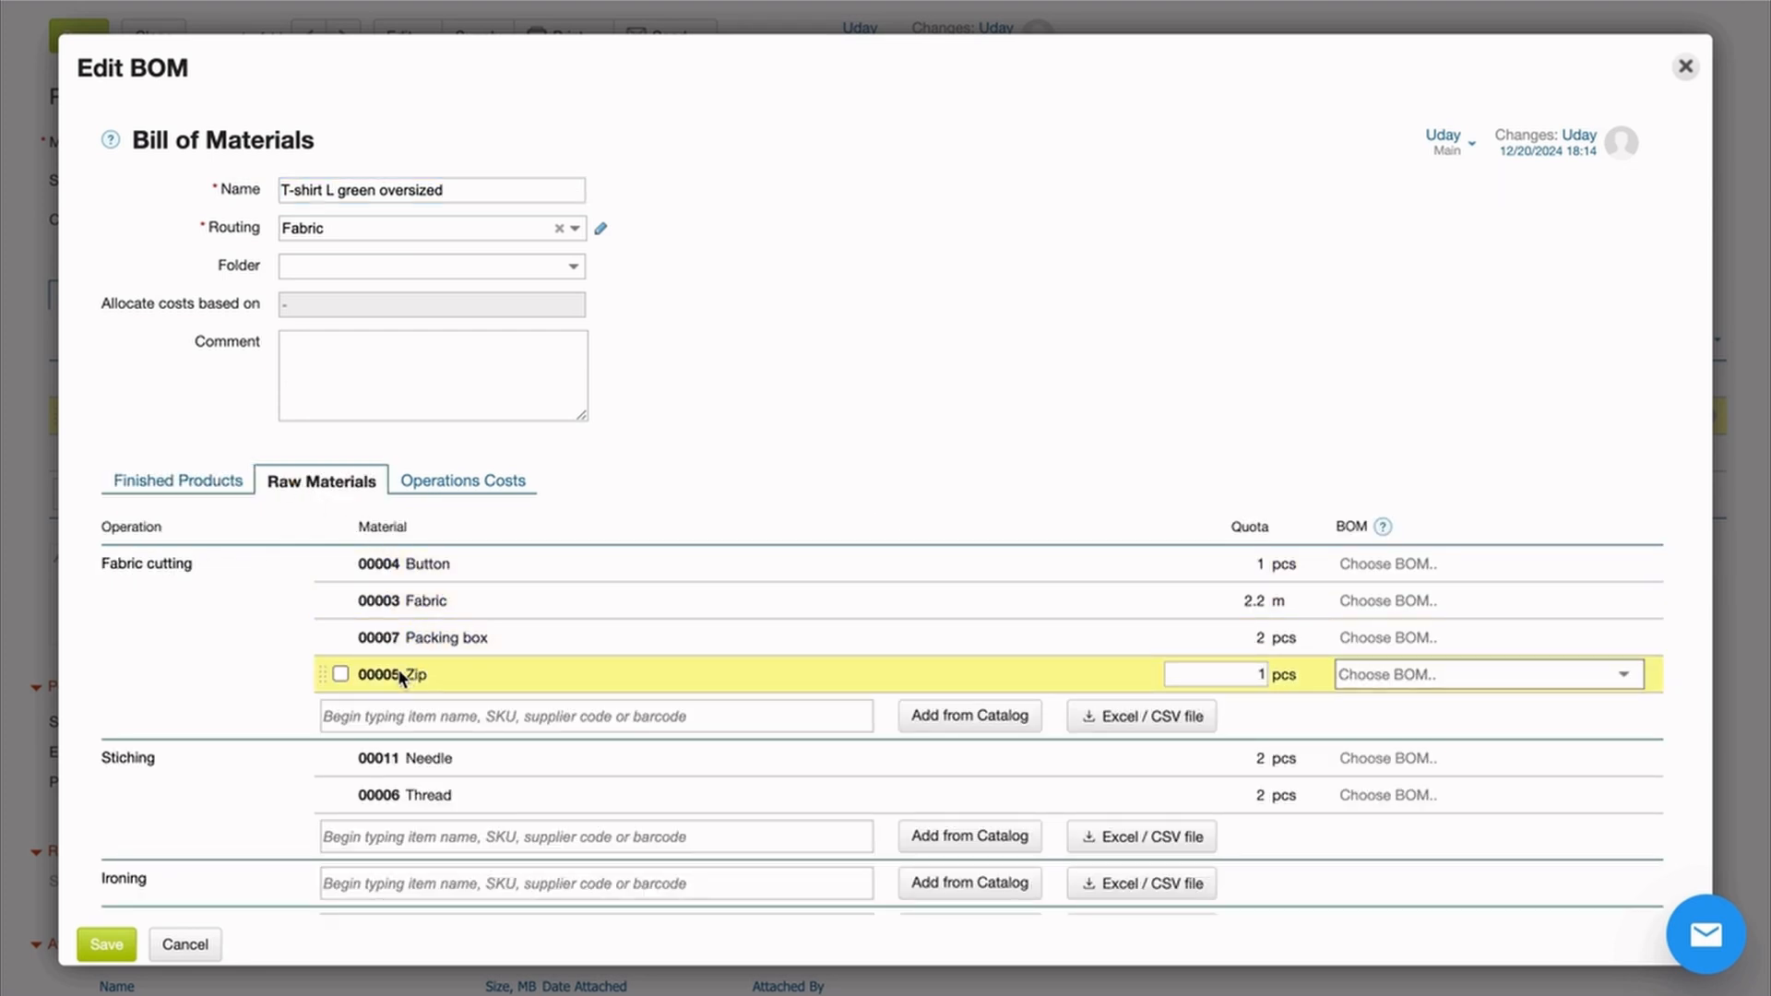
{"action": "left_click", "coordinate": [505, 487]}
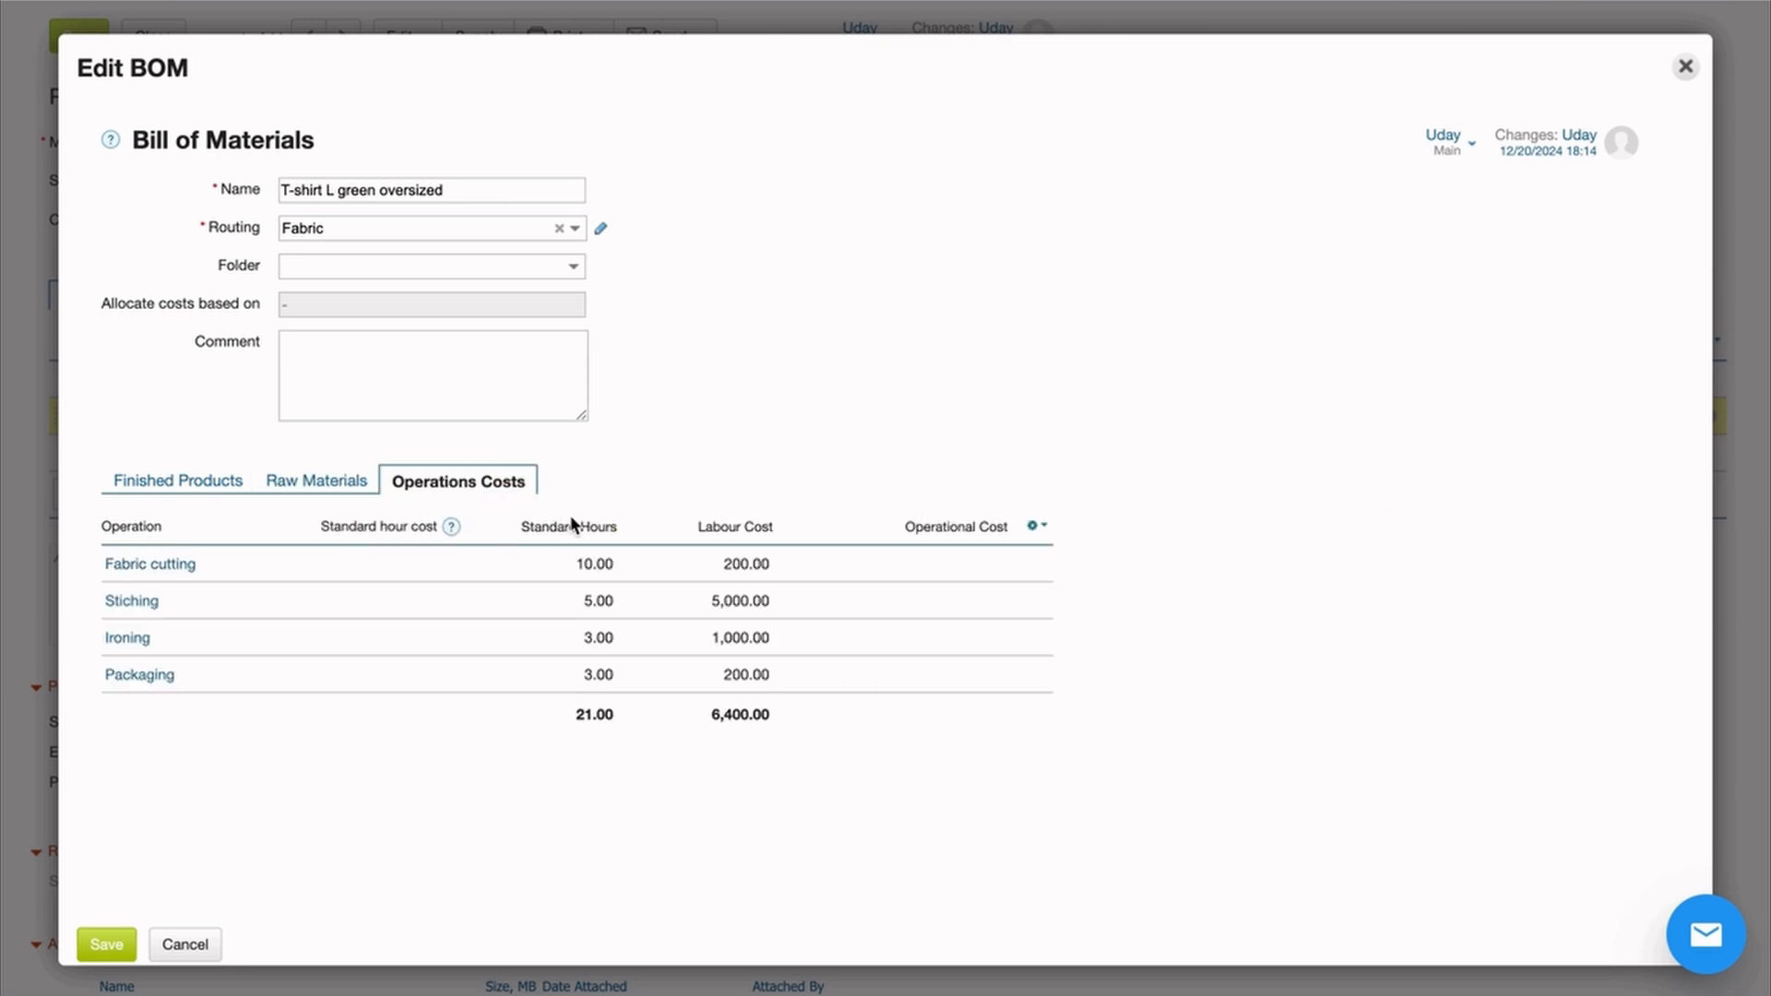
{"action": "left_click", "coordinate": [657, 562]}
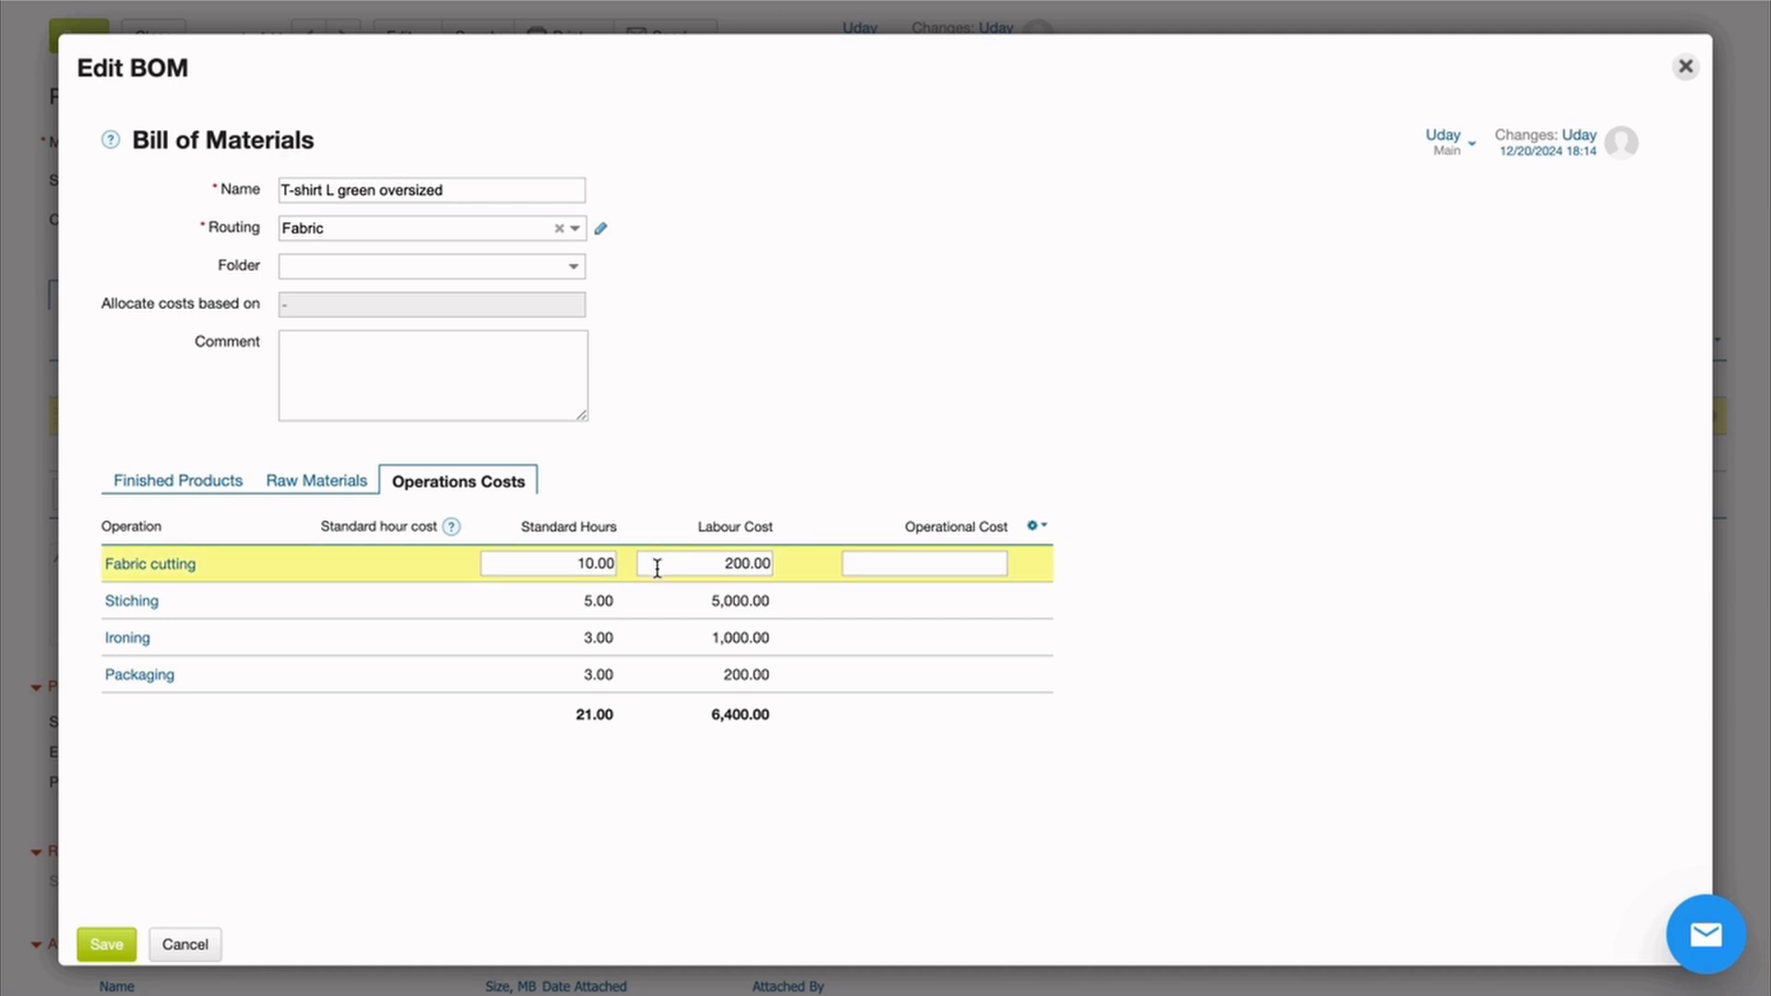
{"action": "left_click", "coordinate": [1469, 325]}
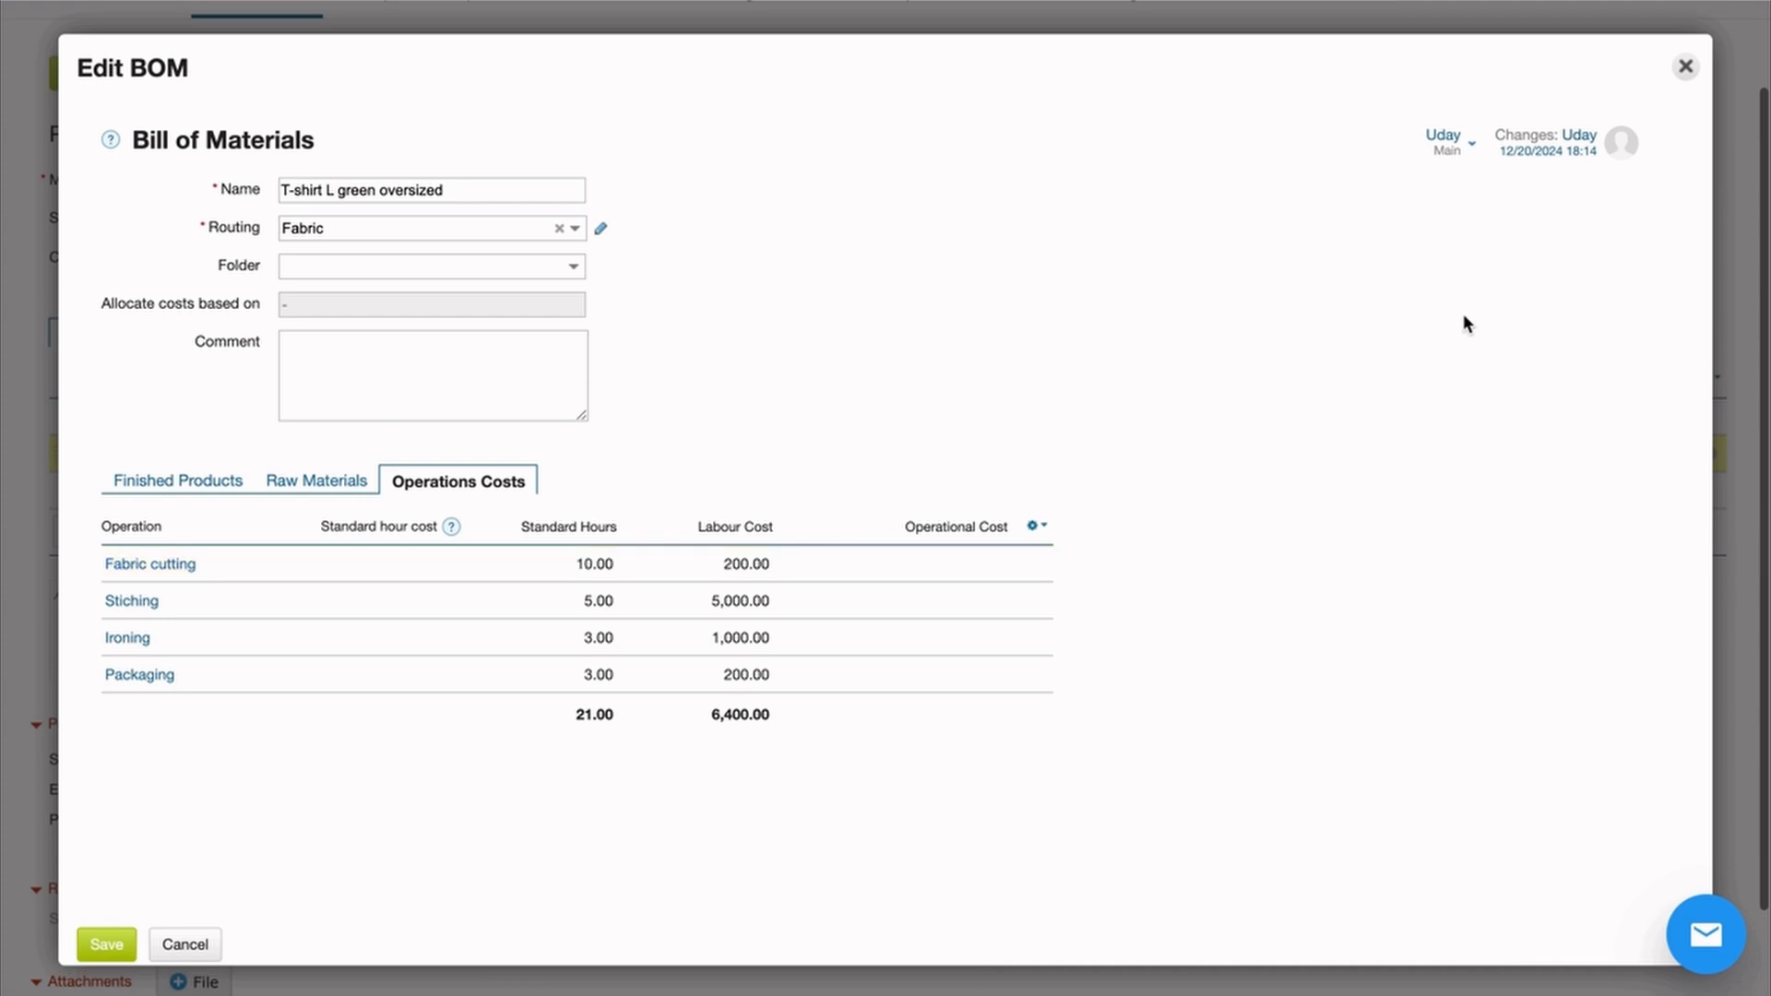
{"action": "left_click", "coordinate": [1685, 67]}
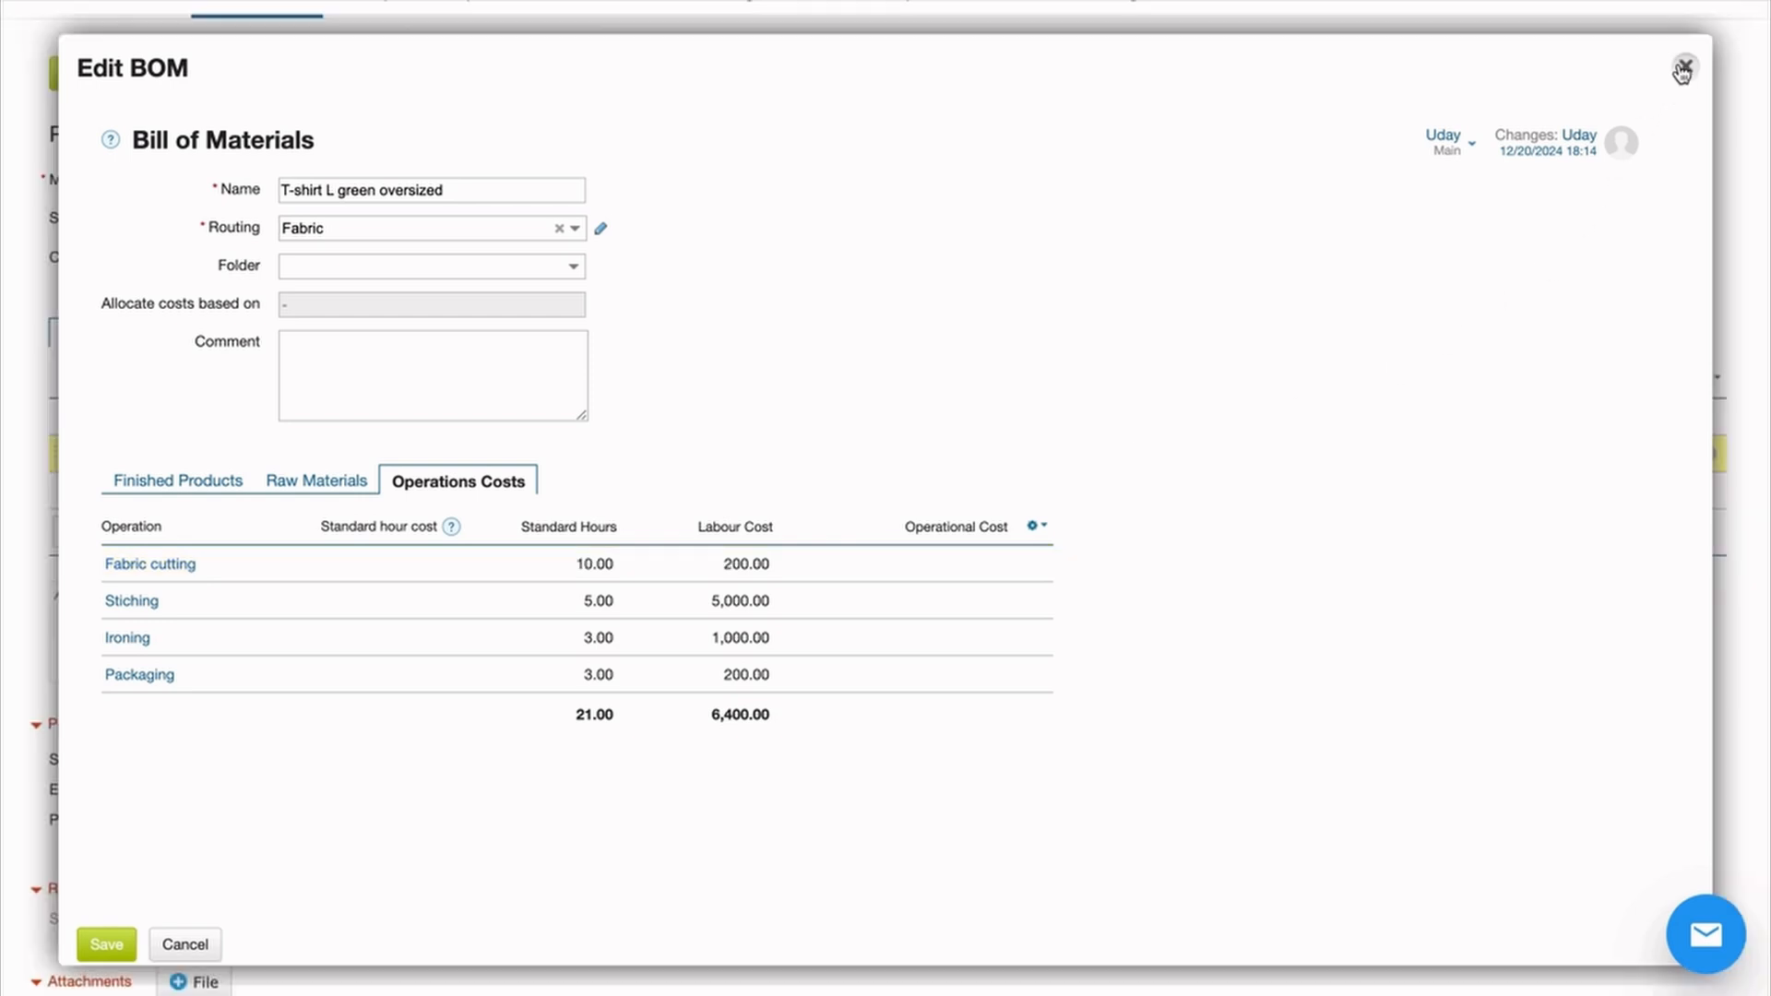
{"action": "scroll", "coordinate": [846, 612], "scroll_direction": "down", "scroll_amount": 2}
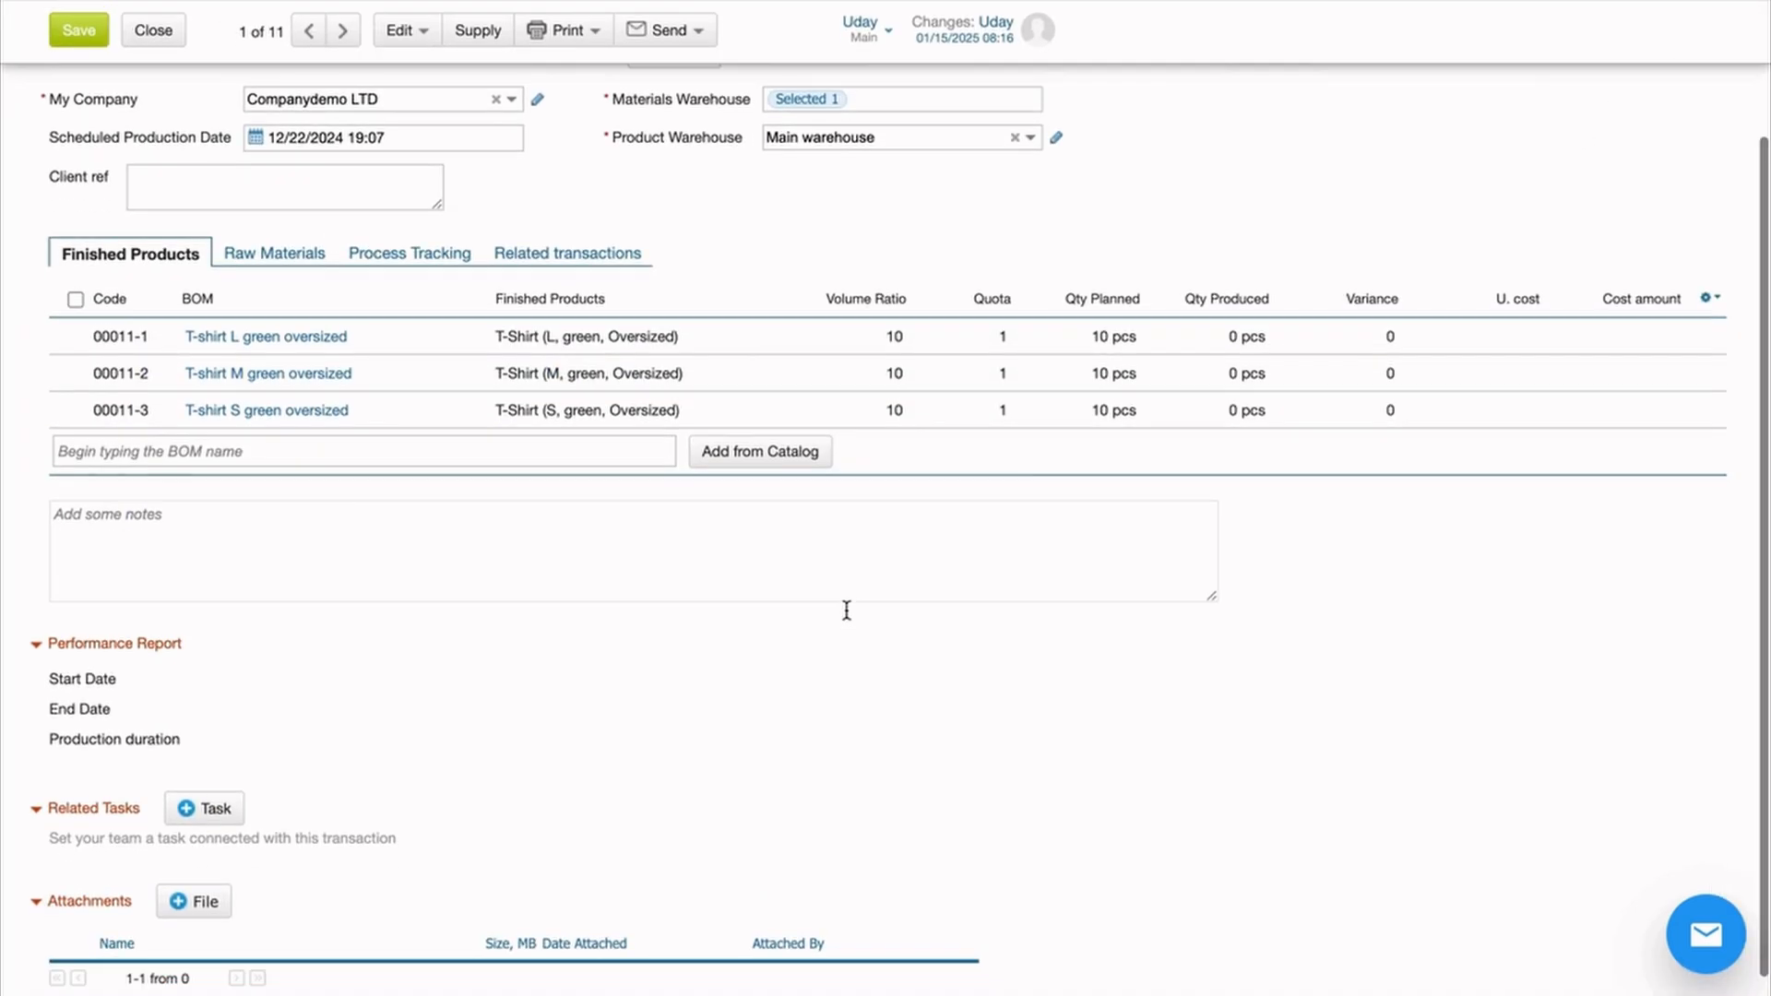
Check line 00011-1's raw materials and open the Supply plan for the six materials
{"action": "left_click", "coordinate": [1008, 351]}
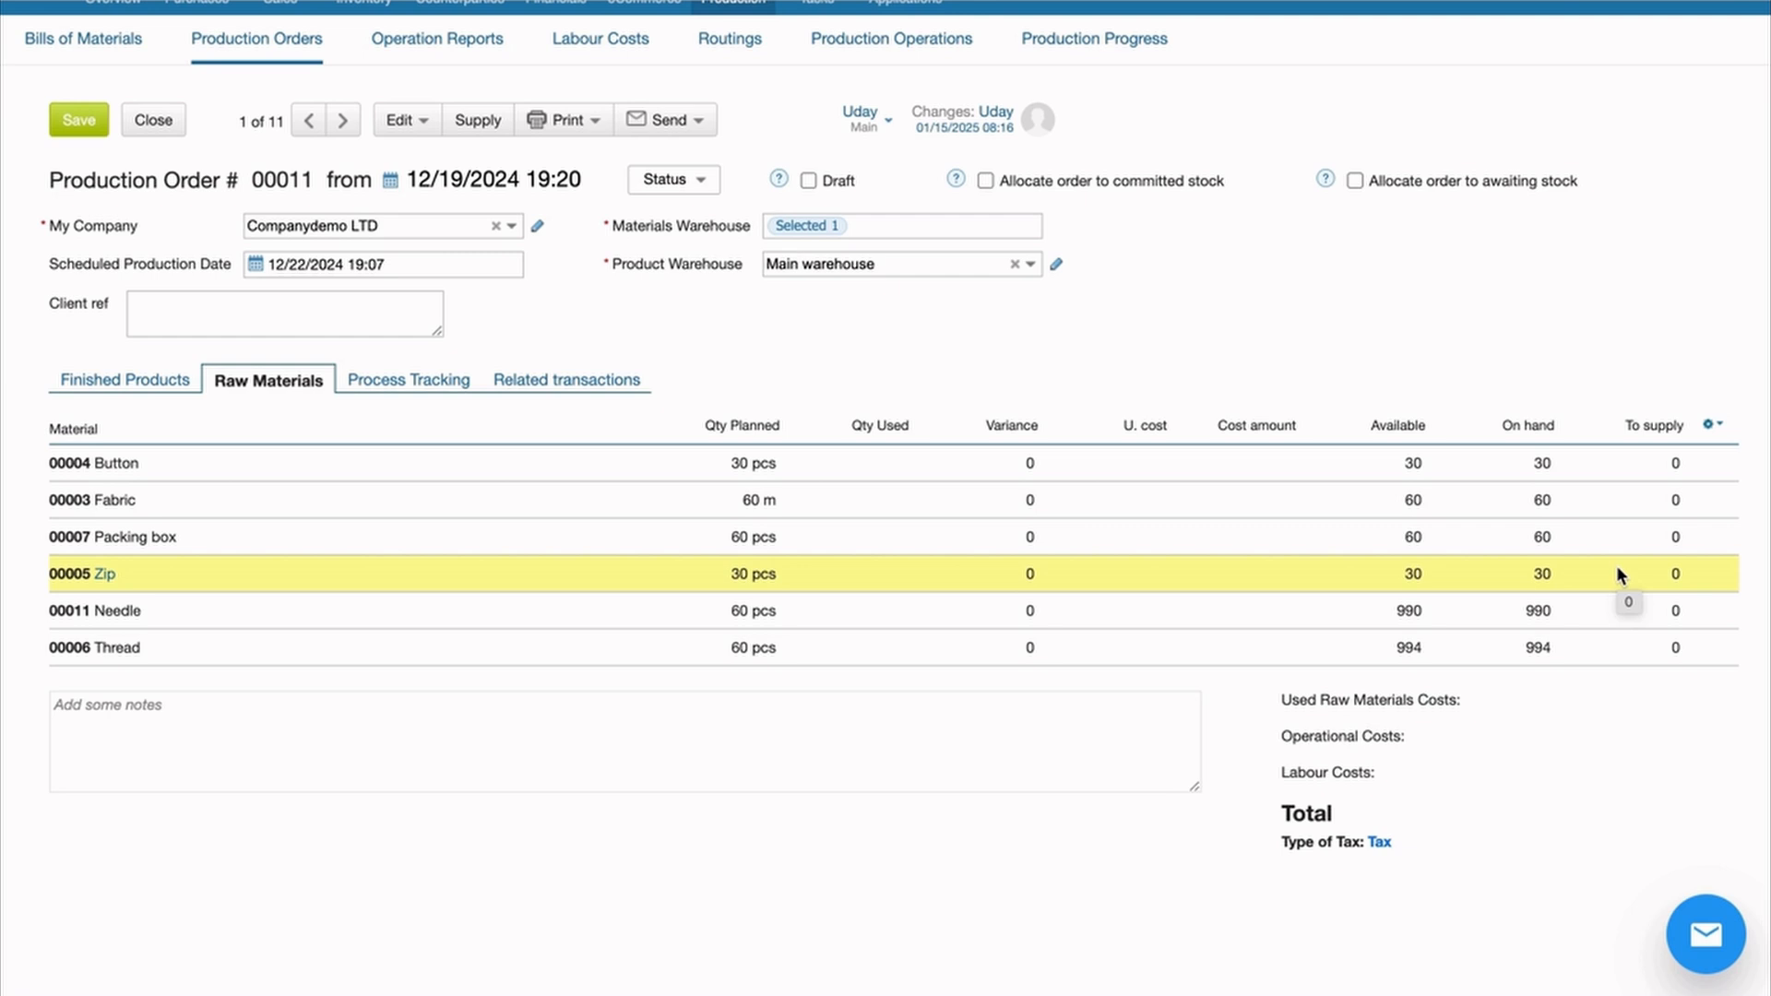
{"action": "left_click", "coordinate": [485, 125]}
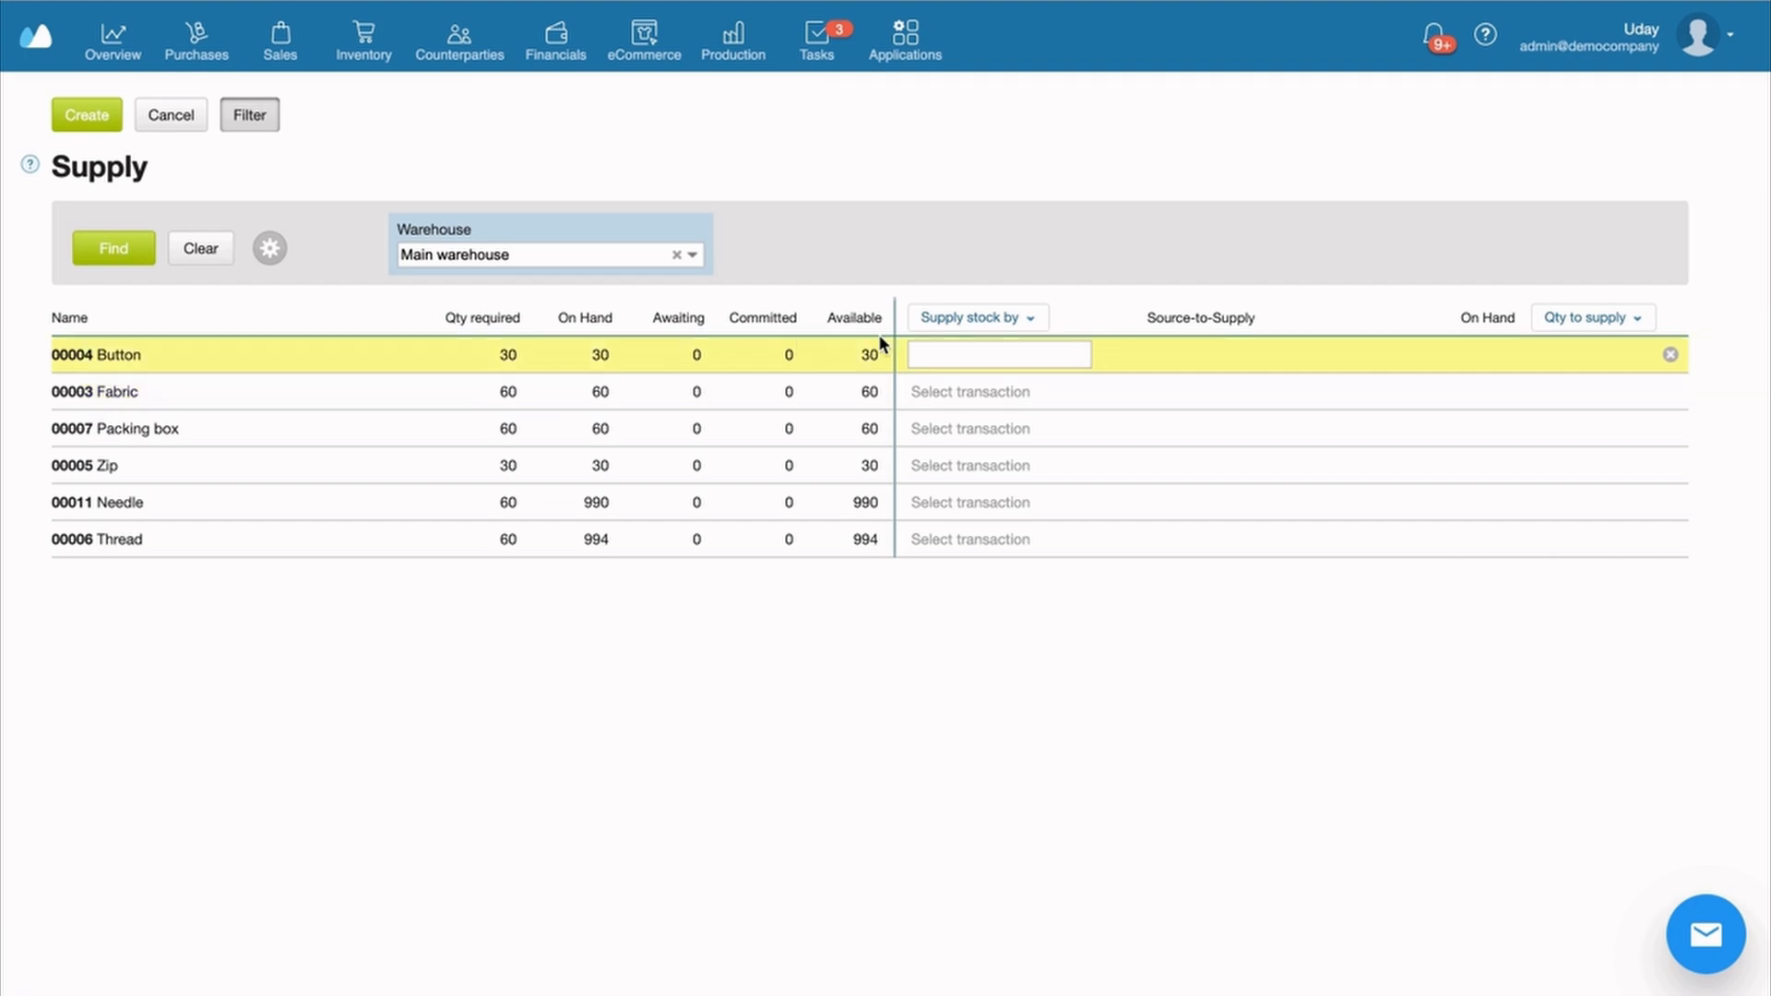
Supply all materials by Purchase Order at required quantities, creating purchase order 00024 from Color Cotton
{"action": "left_click", "coordinate": [957, 321]}
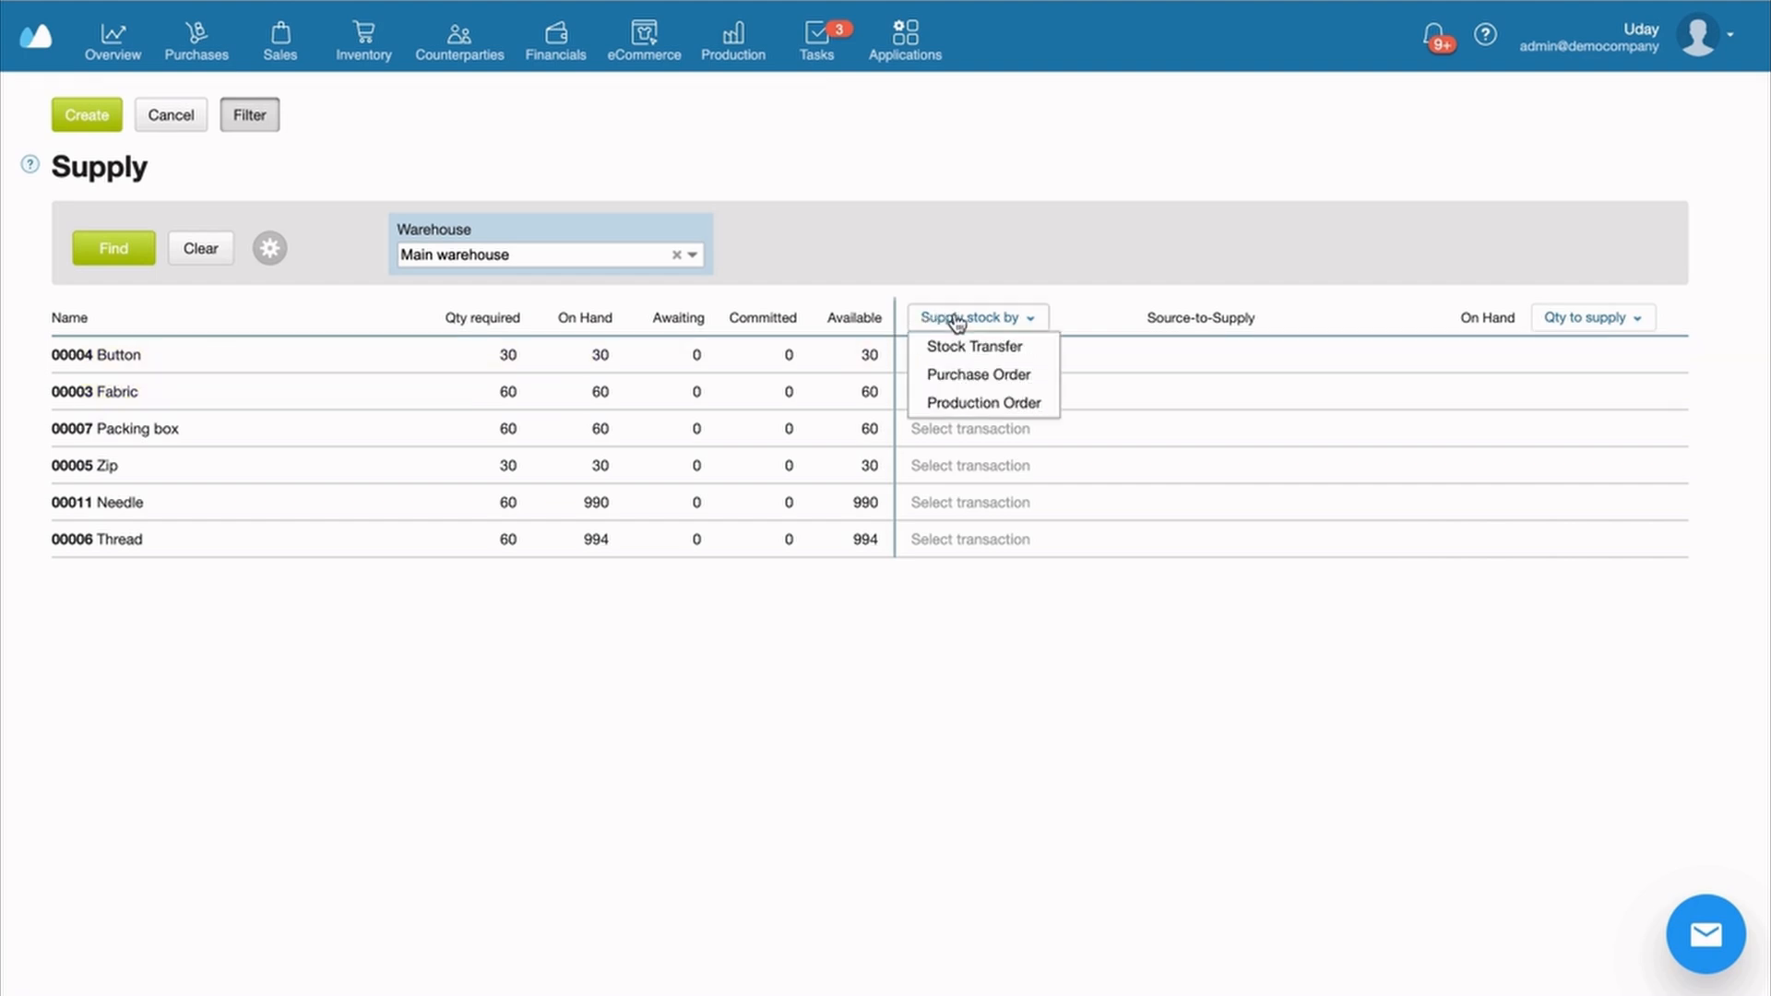
{"action": "left_click", "coordinate": [972, 380]}
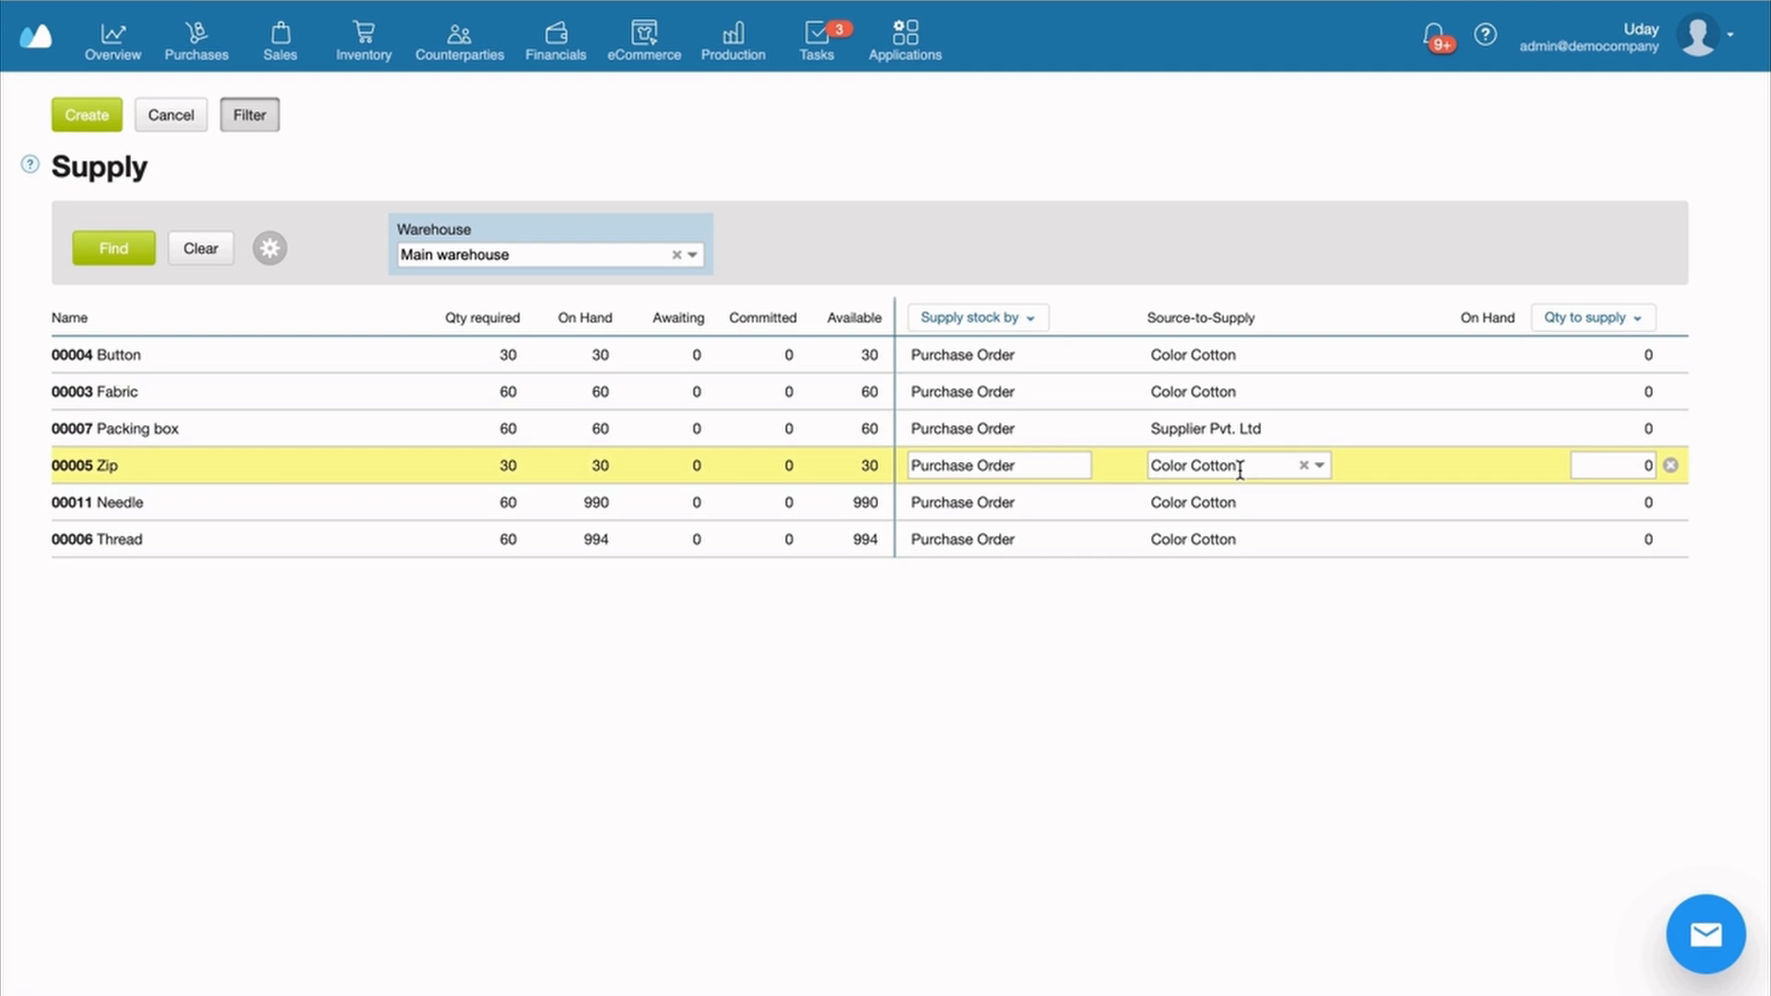
{"action": "left_click", "coordinate": [1622, 319]}
{"action": "left_click", "coordinate": [1617, 401]}
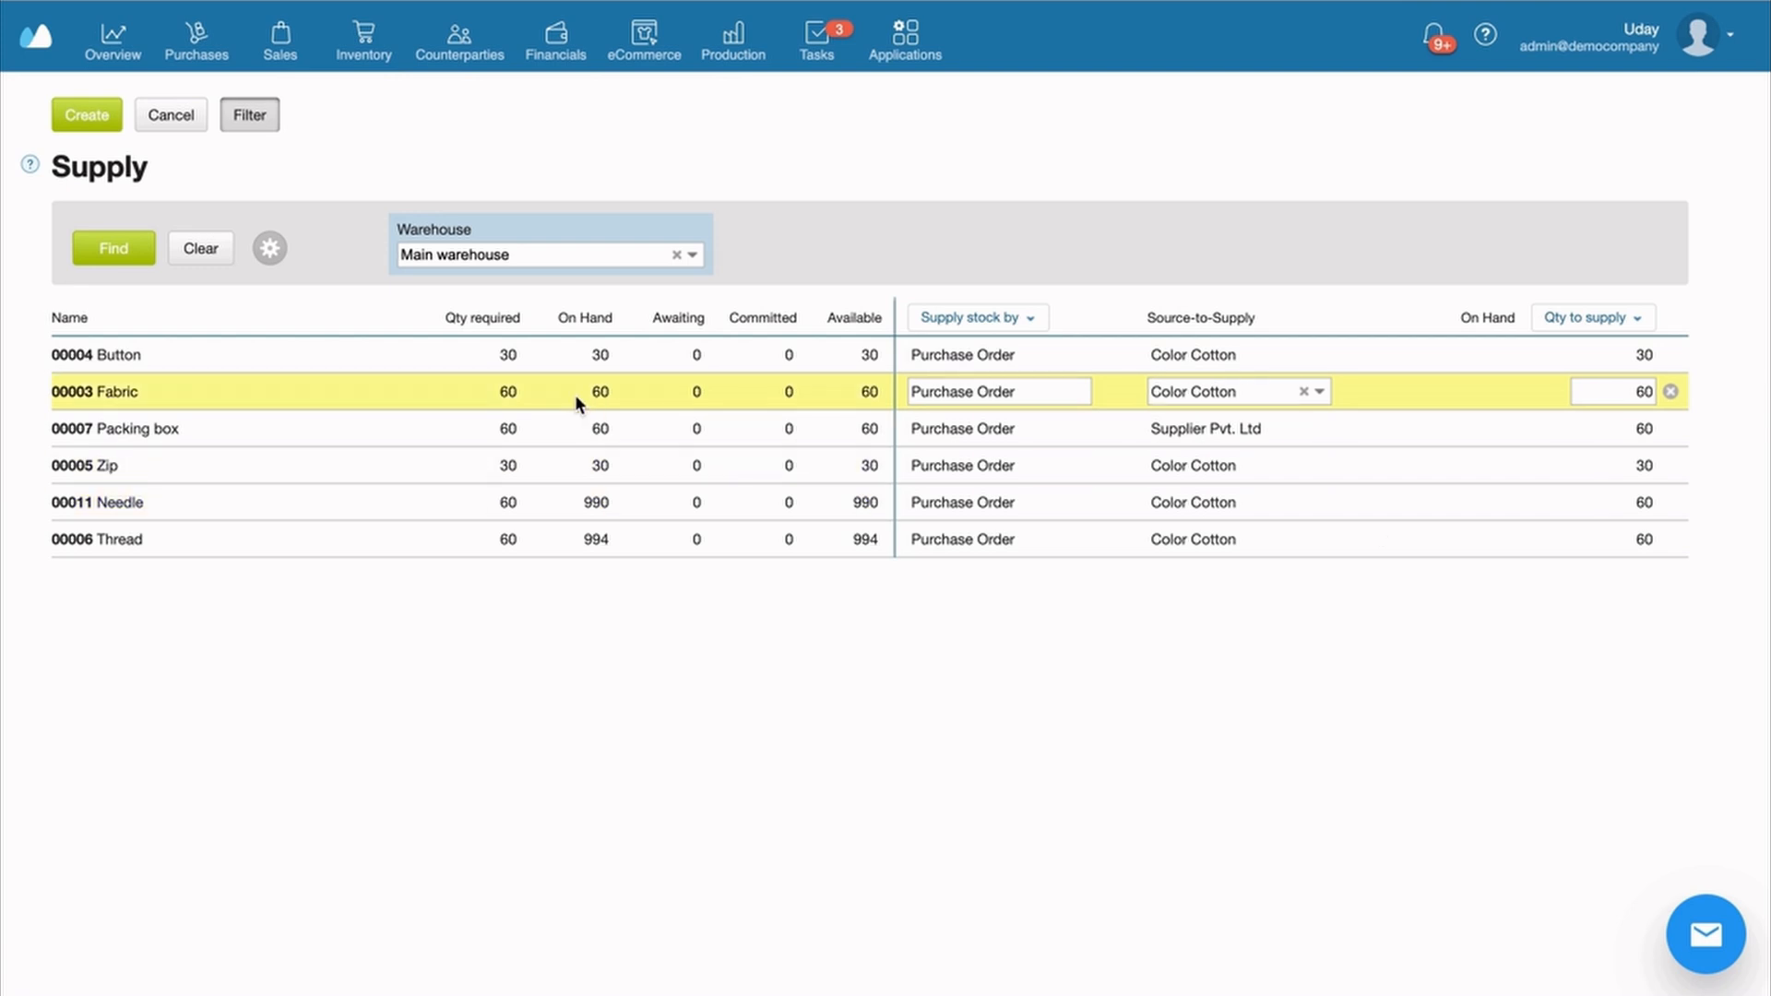
{"action": "left_click", "coordinate": [196, 42]}
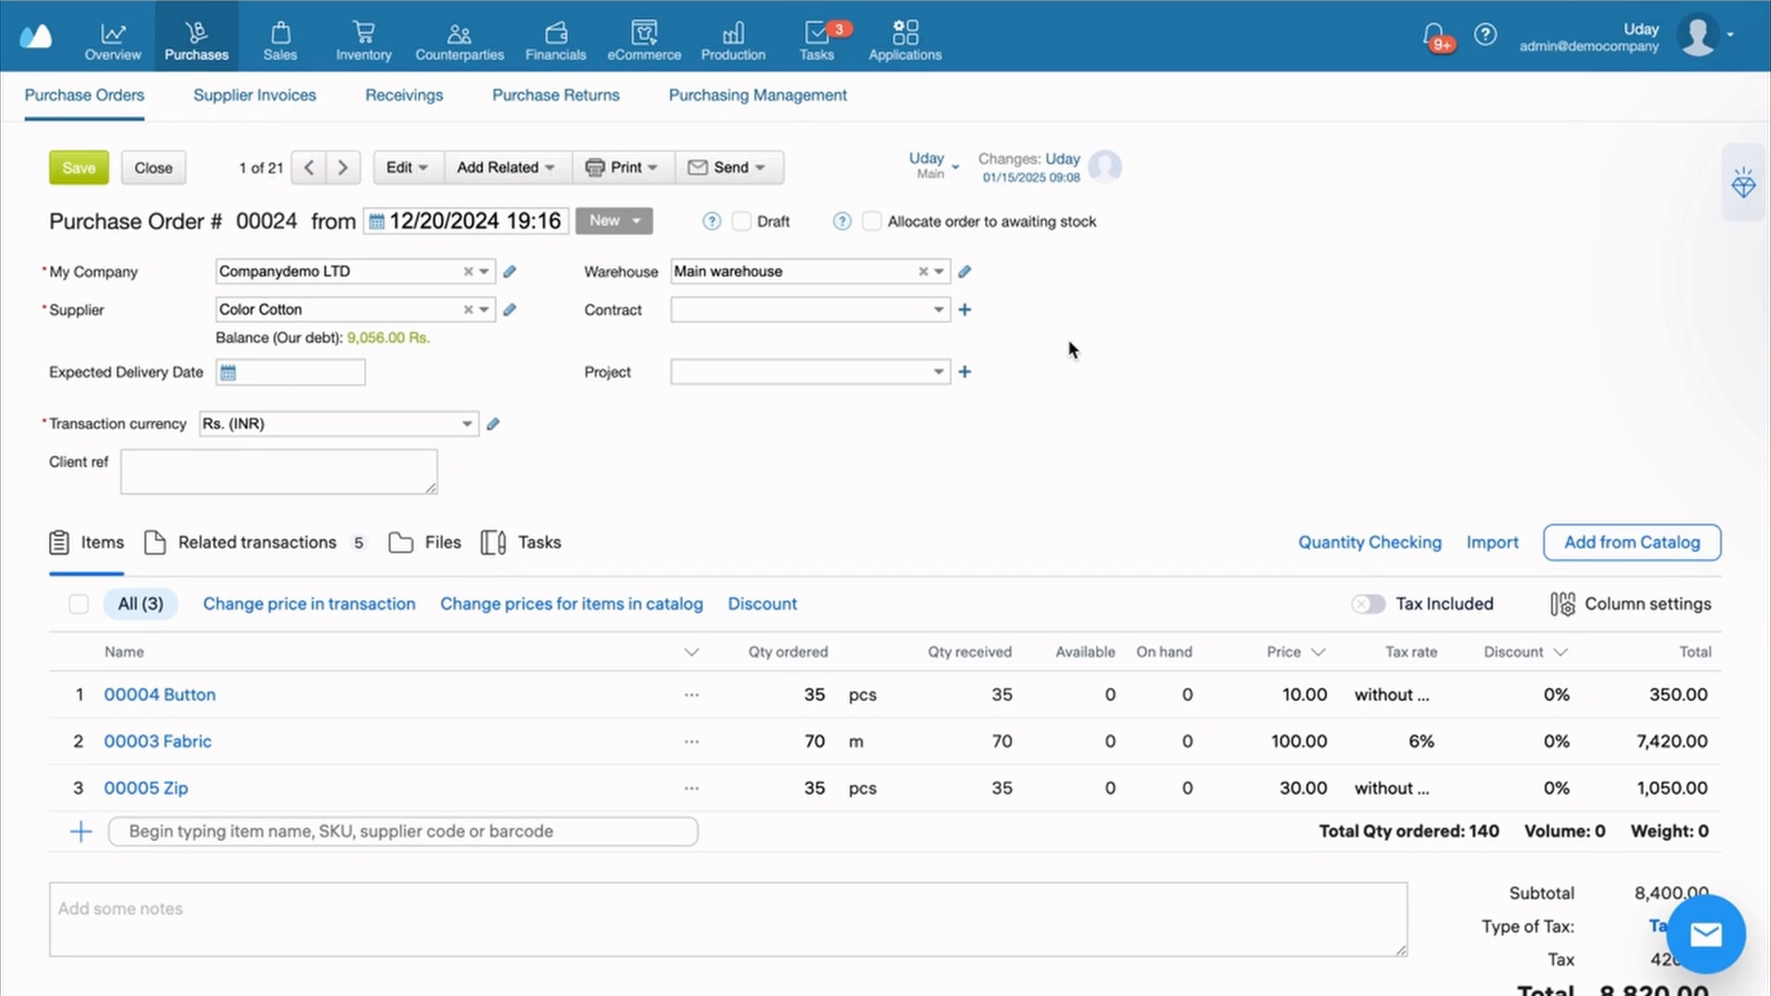
Set purchase order 00024's status to Received via its Related transactions tab
{"action": "scroll", "coordinate": [1026, 469], "scroll_direction": "down", "scroll_amount": 1}
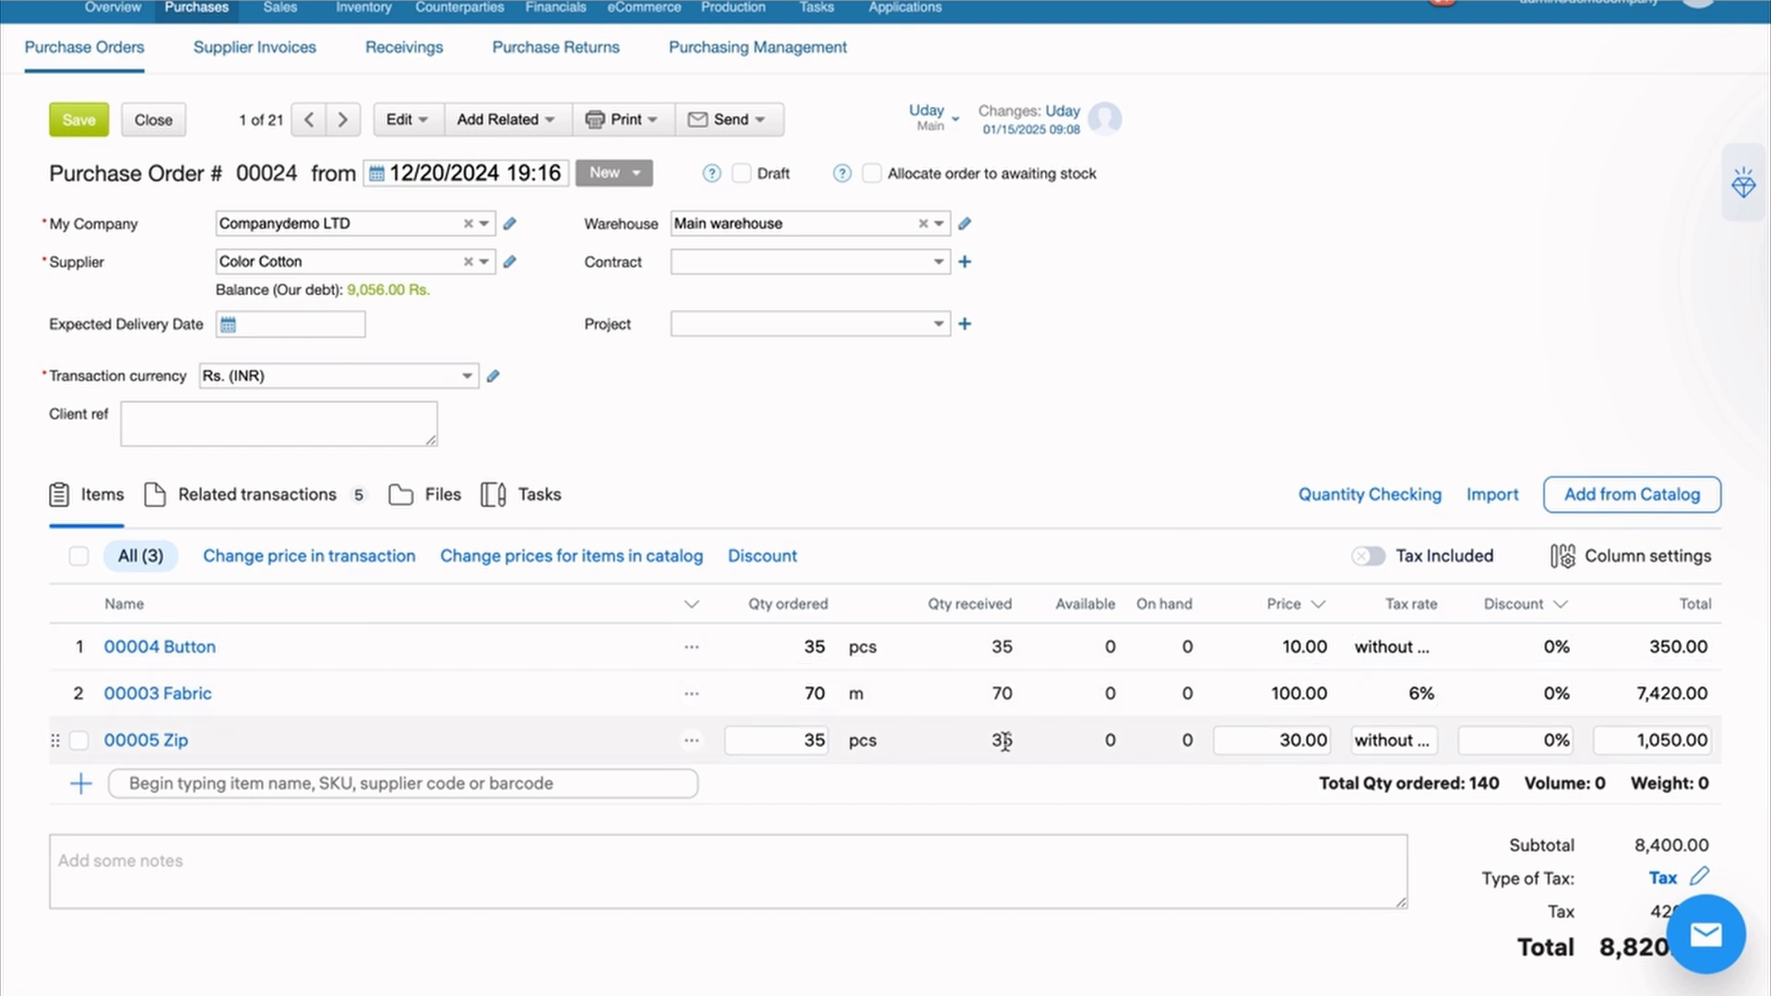
{"action": "scroll", "coordinate": [1000, 735], "scroll_direction": "up", "scroll_amount": 1}
{"action": "left_click", "coordinate": [231, 549]}
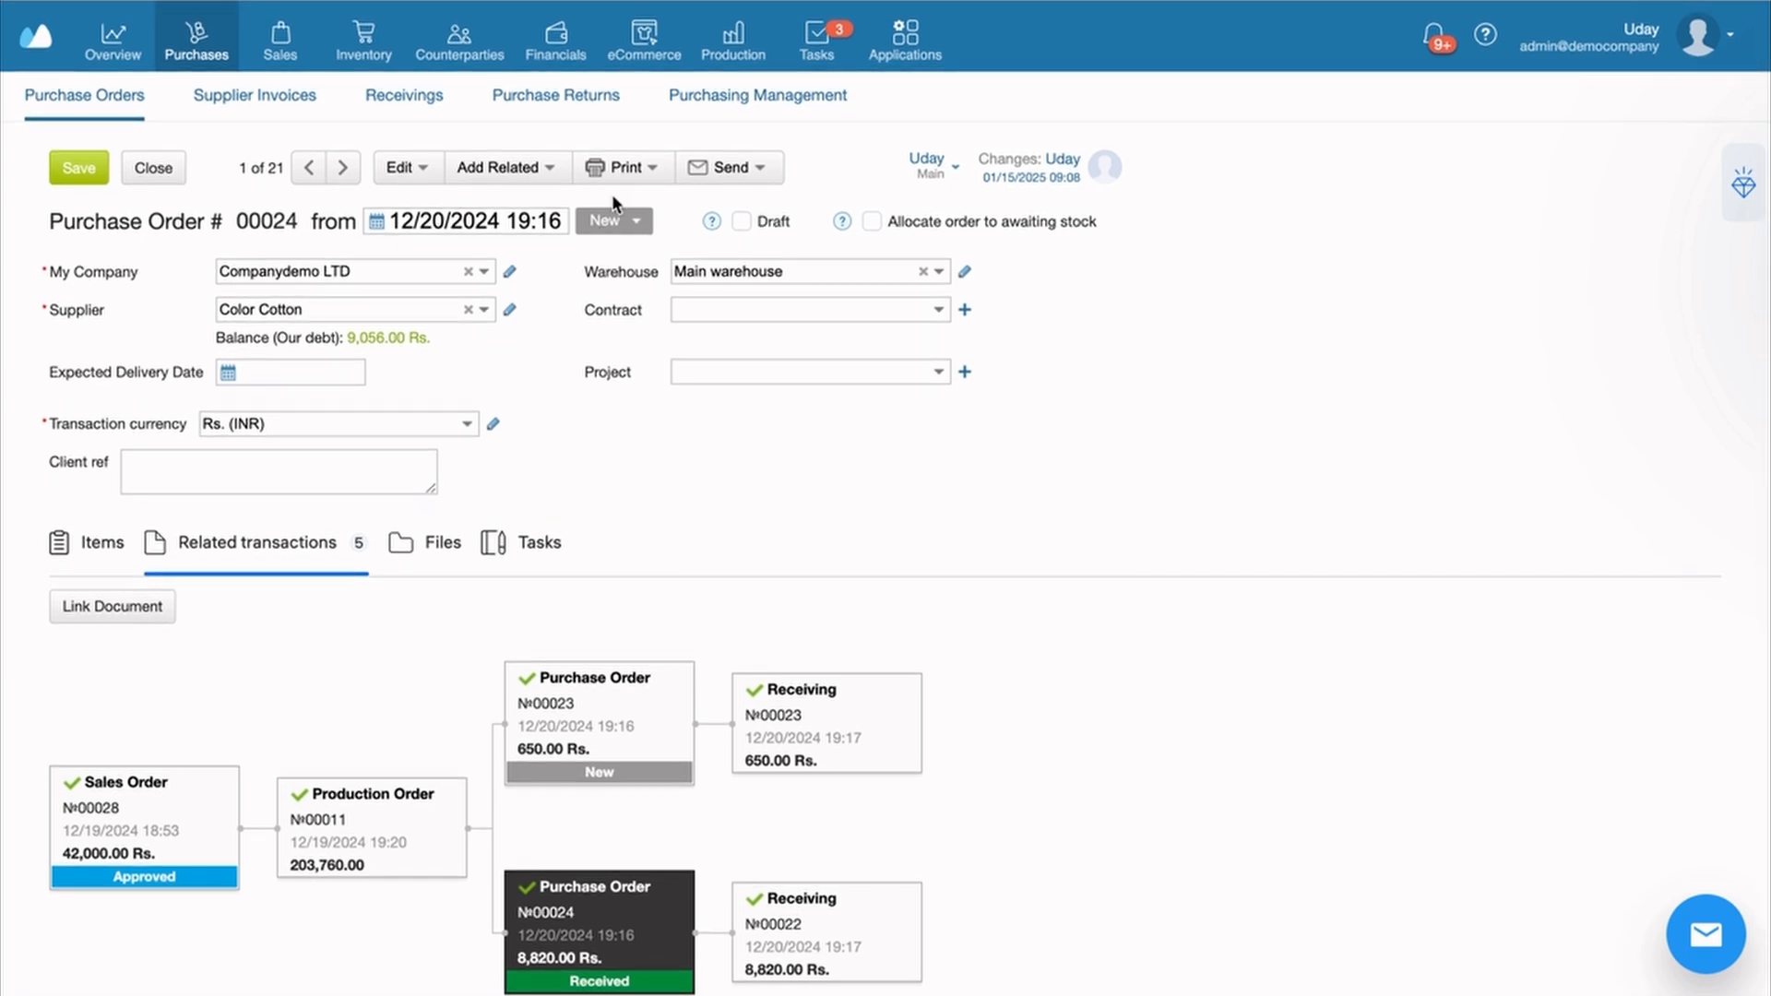
{"action": "left_click", "coordinate": [624, 223]}
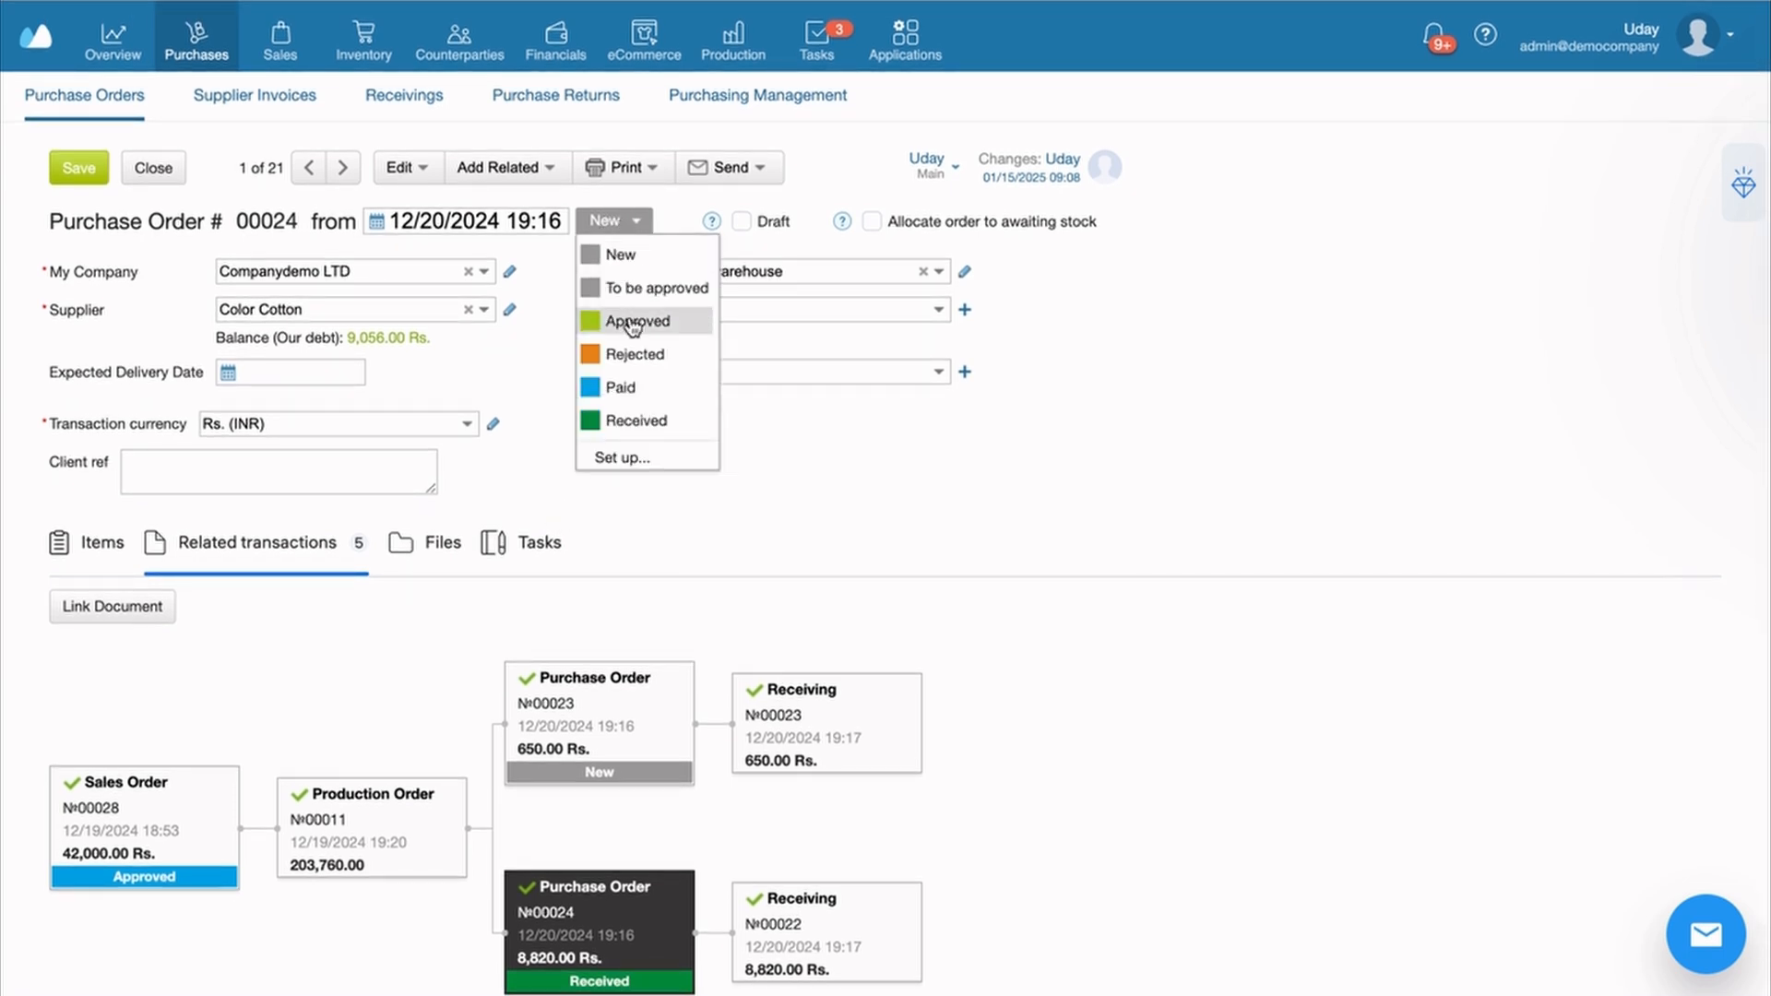
{"action": "left_click", "coordinate": [633, 420]}
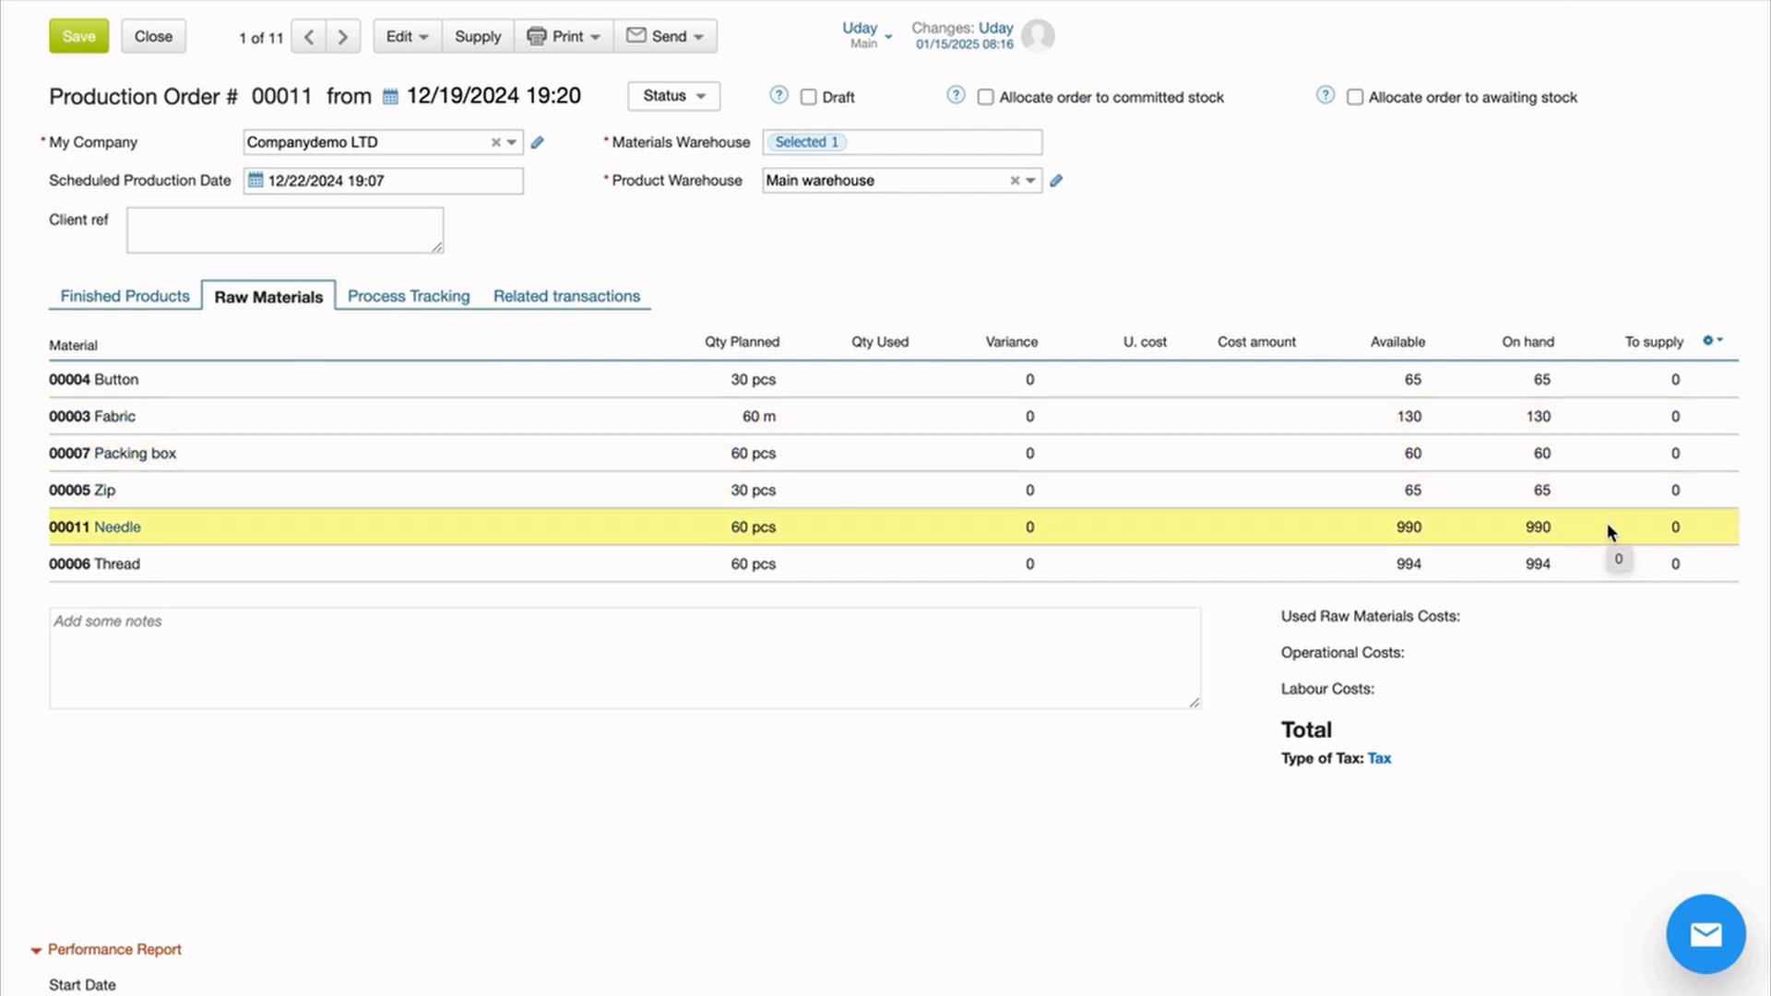
Allocate order 00011 to committed and awaiting stock, then save to start Fabric cutting and Stiching
{"action": "scroll", "coordinate": [1607, 532], "scroll_direction": "up", "scroll_amount": 2}
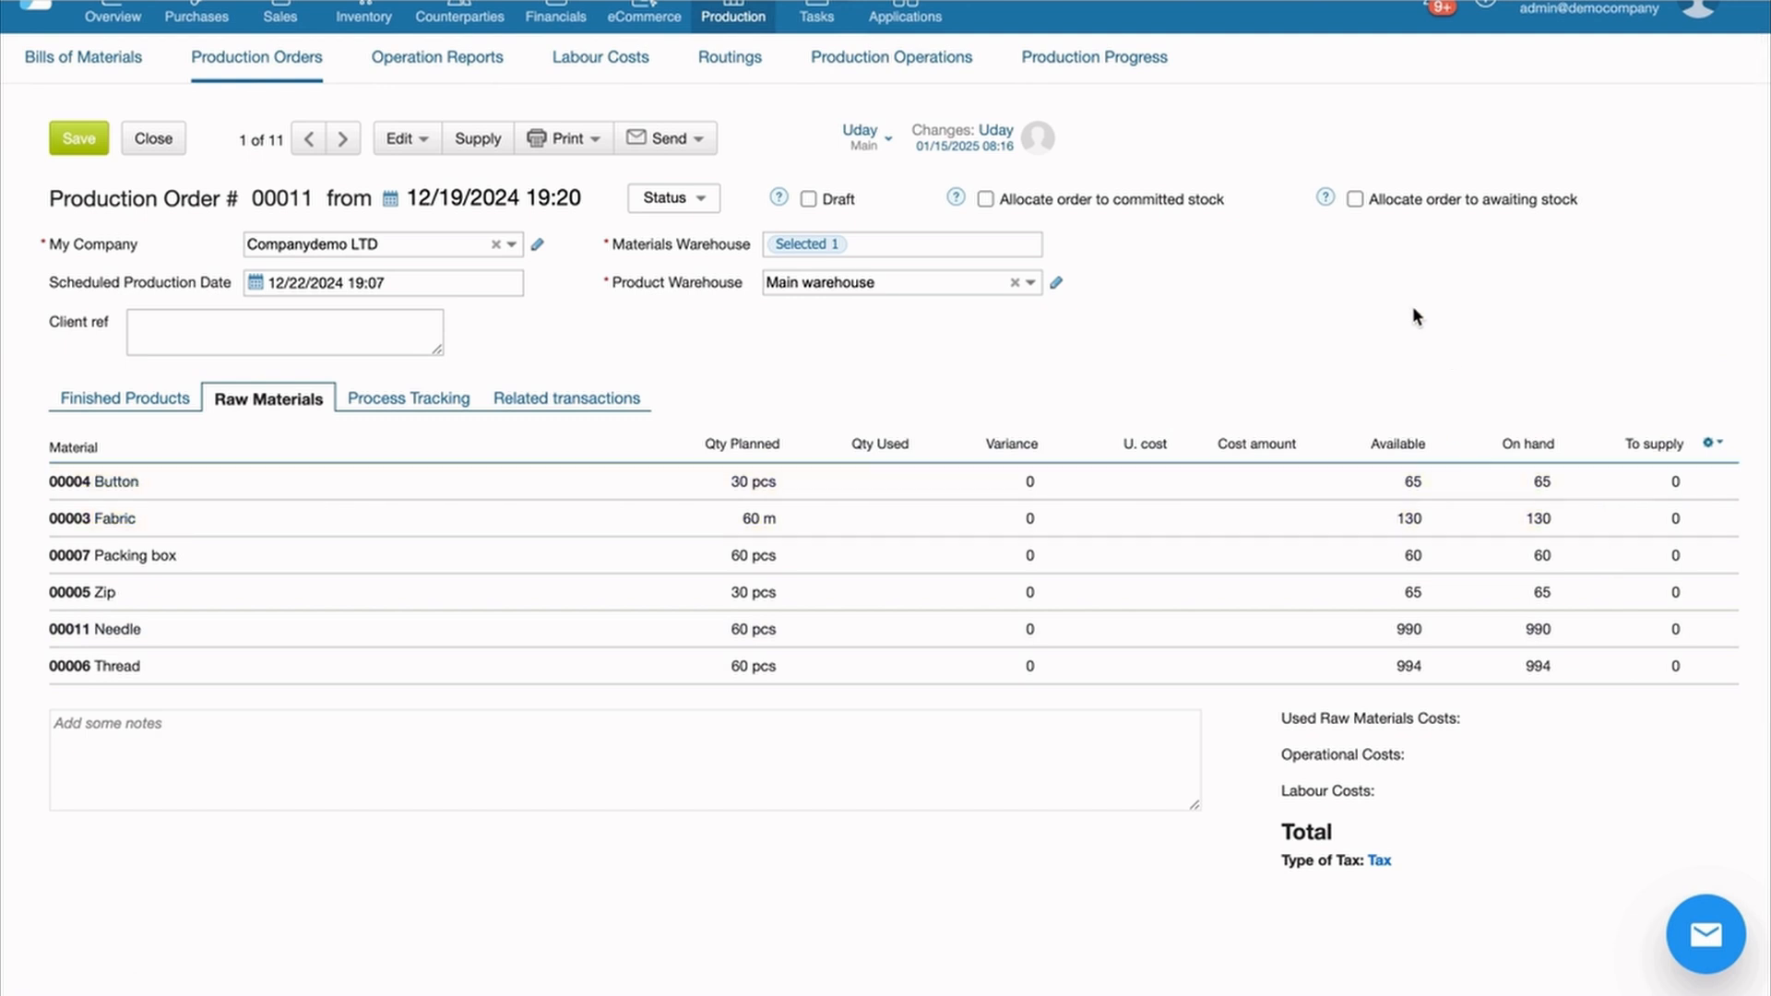
{"action": "left_click", "coordinate": [1165, 201]}
{"action": "left_click", "coordinate": [441, 403]}
{"action": "left_click", "coordinate": [1026, 544]}
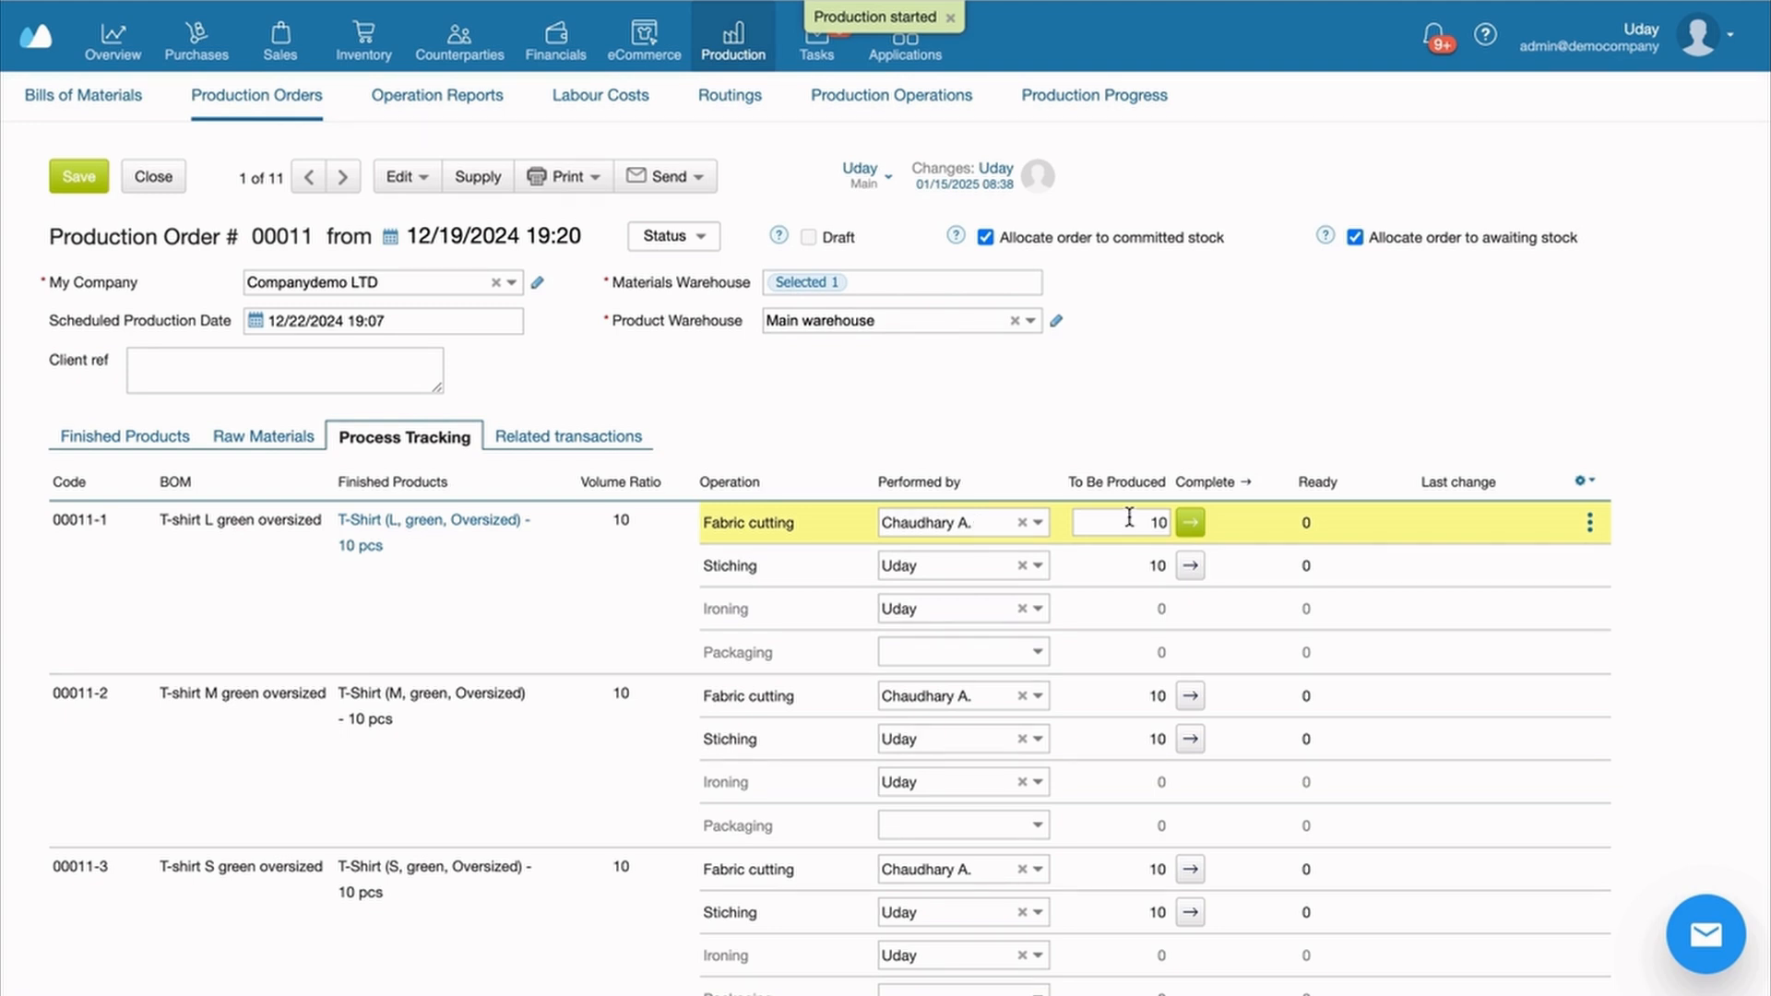
Complete Fabric cutting for 1 L green oversized T-shirt
{"action": "double_click", "coordinate": [1157, 519]}
{"action": "type", "text": "1"}
{"action": "left_click", "coordinate": [1196, 524]}
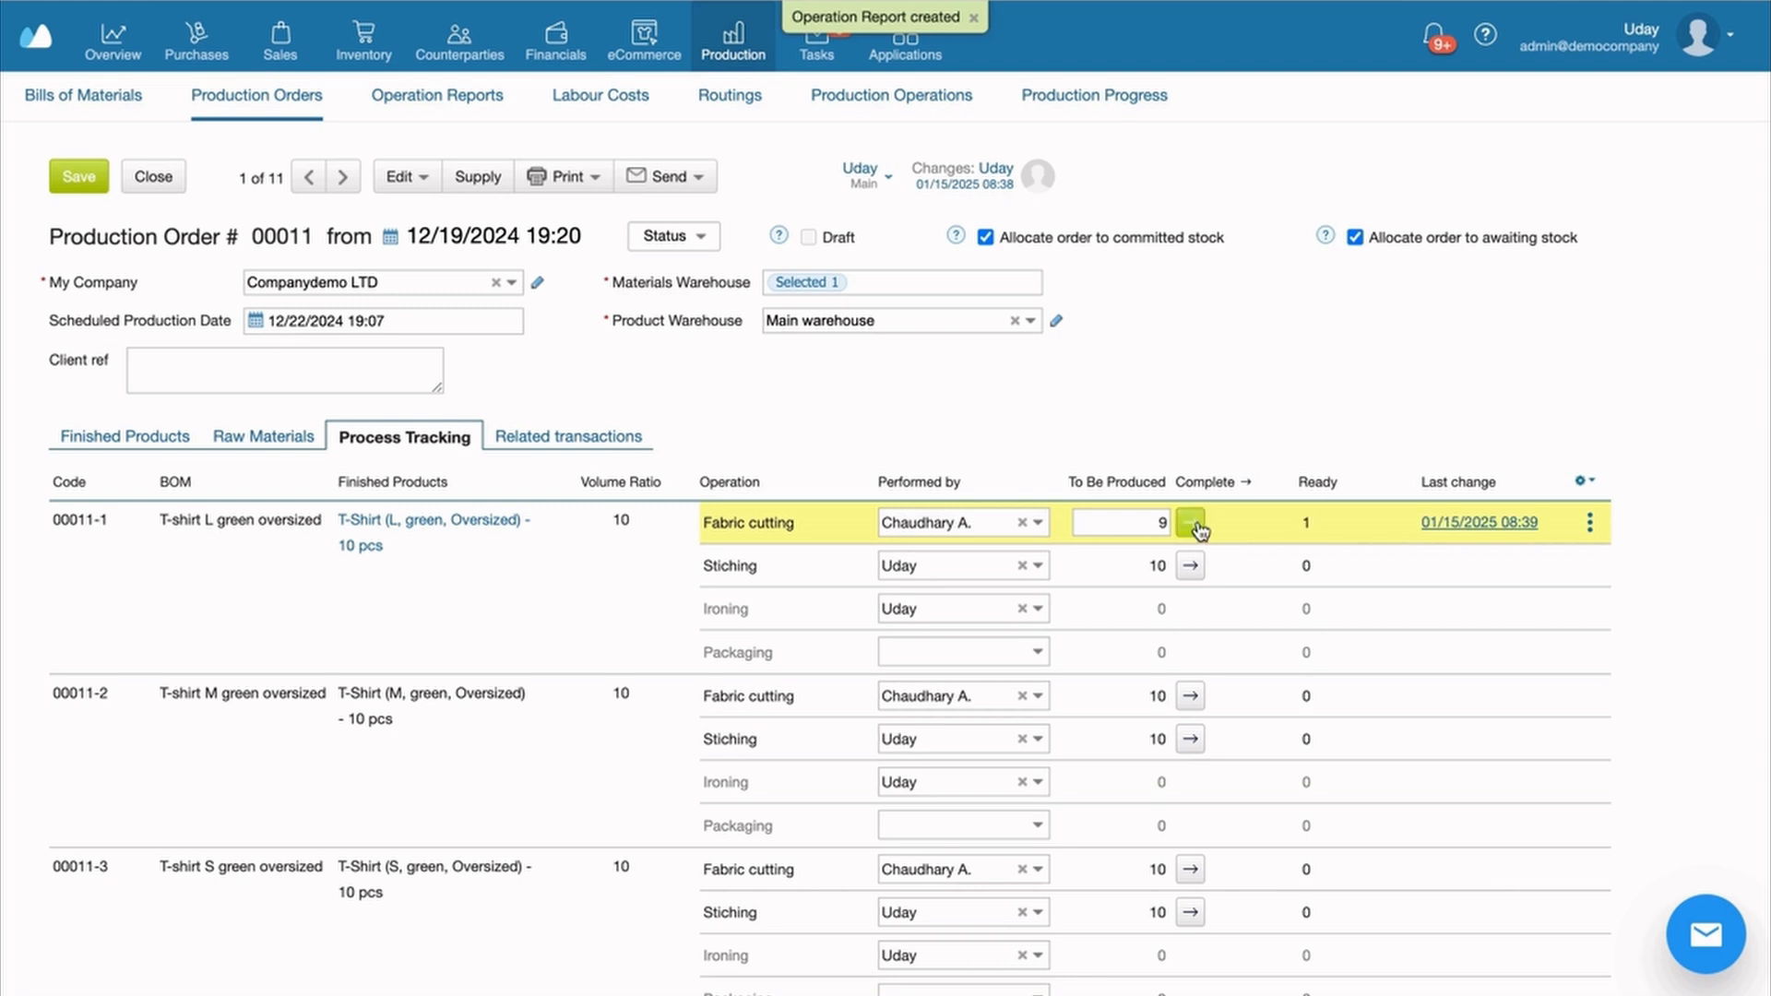
Review operation report 00001 for the fabric cut, then close it
{"action": "left_click", "coordinate": [1454, 525]}
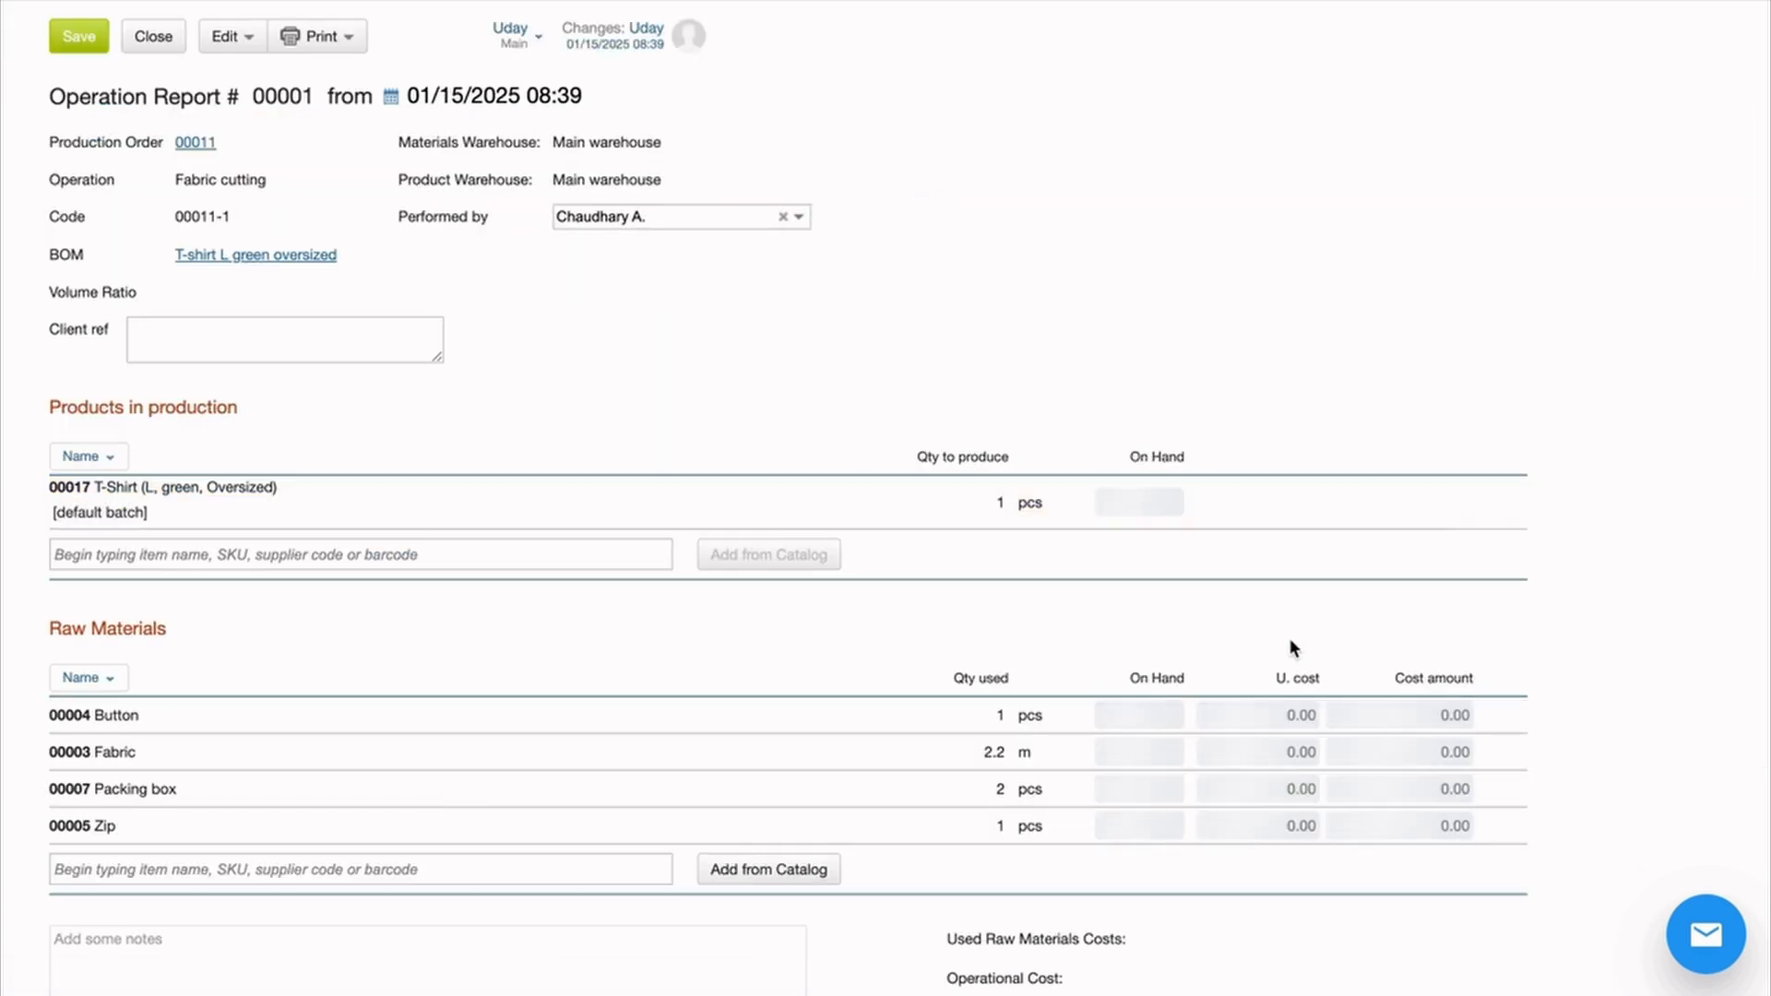
{"action": "scroll", "coordinate": [1290, 639], "scroll_direction": "down", "scroll_amount": 2}
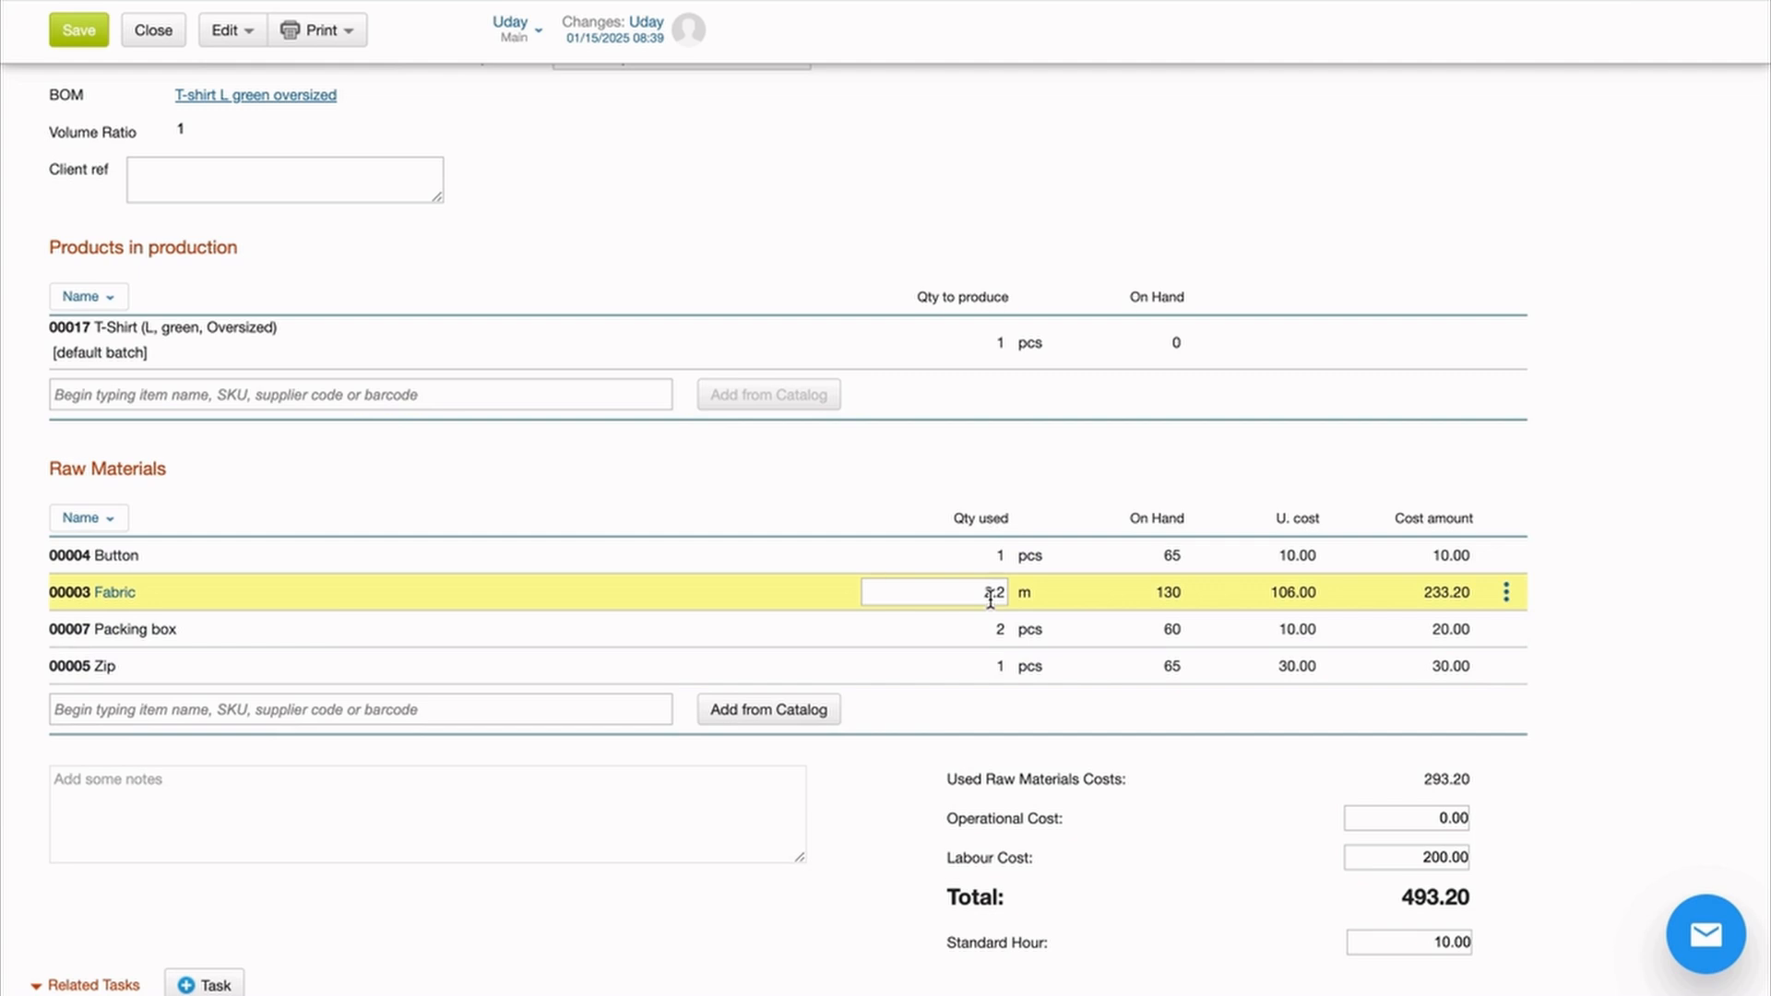
{"action": "scroll", "coordinate": [260, 284], "scroll_direction": "up", "scroll_amount": 3}
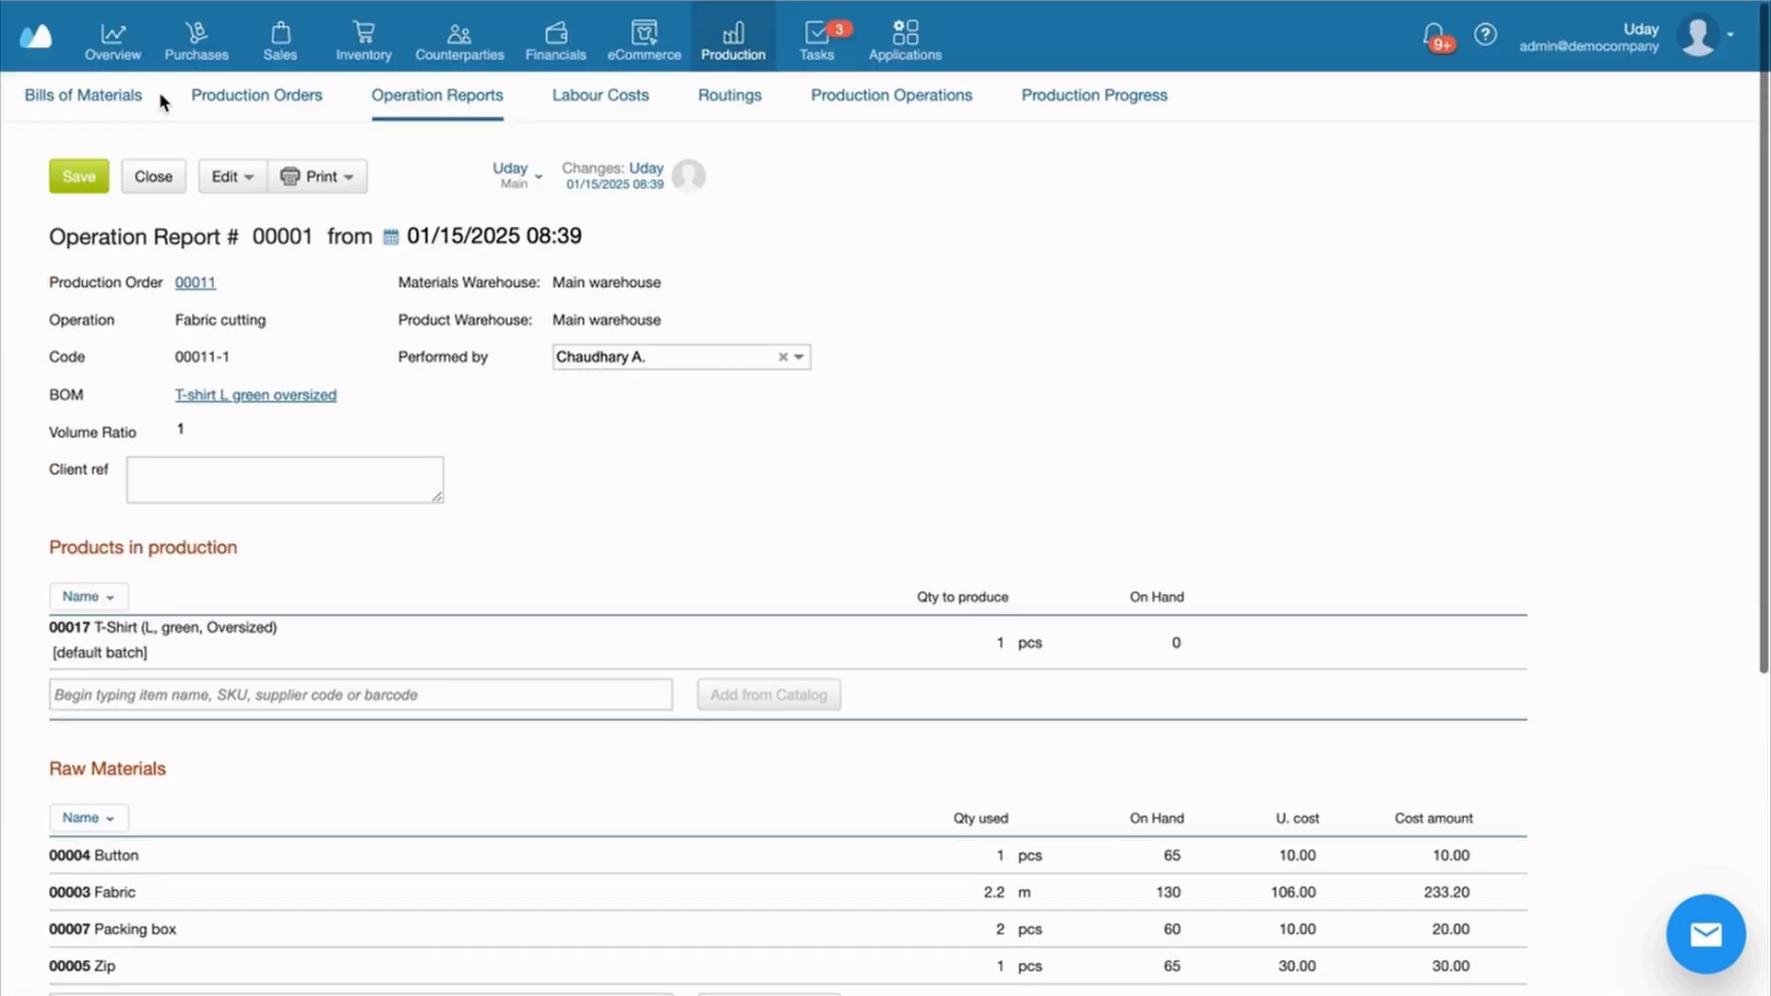
{"action": "left_click", "coordinate": [153, 173]}
{"action": "scroll", "coordinate": [794, 415], "scroll_direction": "down", "scroll_amount": 2}
Complete all operations on order 00011 and confirm Finished Products show 10 pcs per T-shirt size
{"action": "scroll", "coordinate": [794, 425], "scroll_direction": "up", "scroll_amount": 2}
{"action": "left_click", "coordinate": [407, 107]}
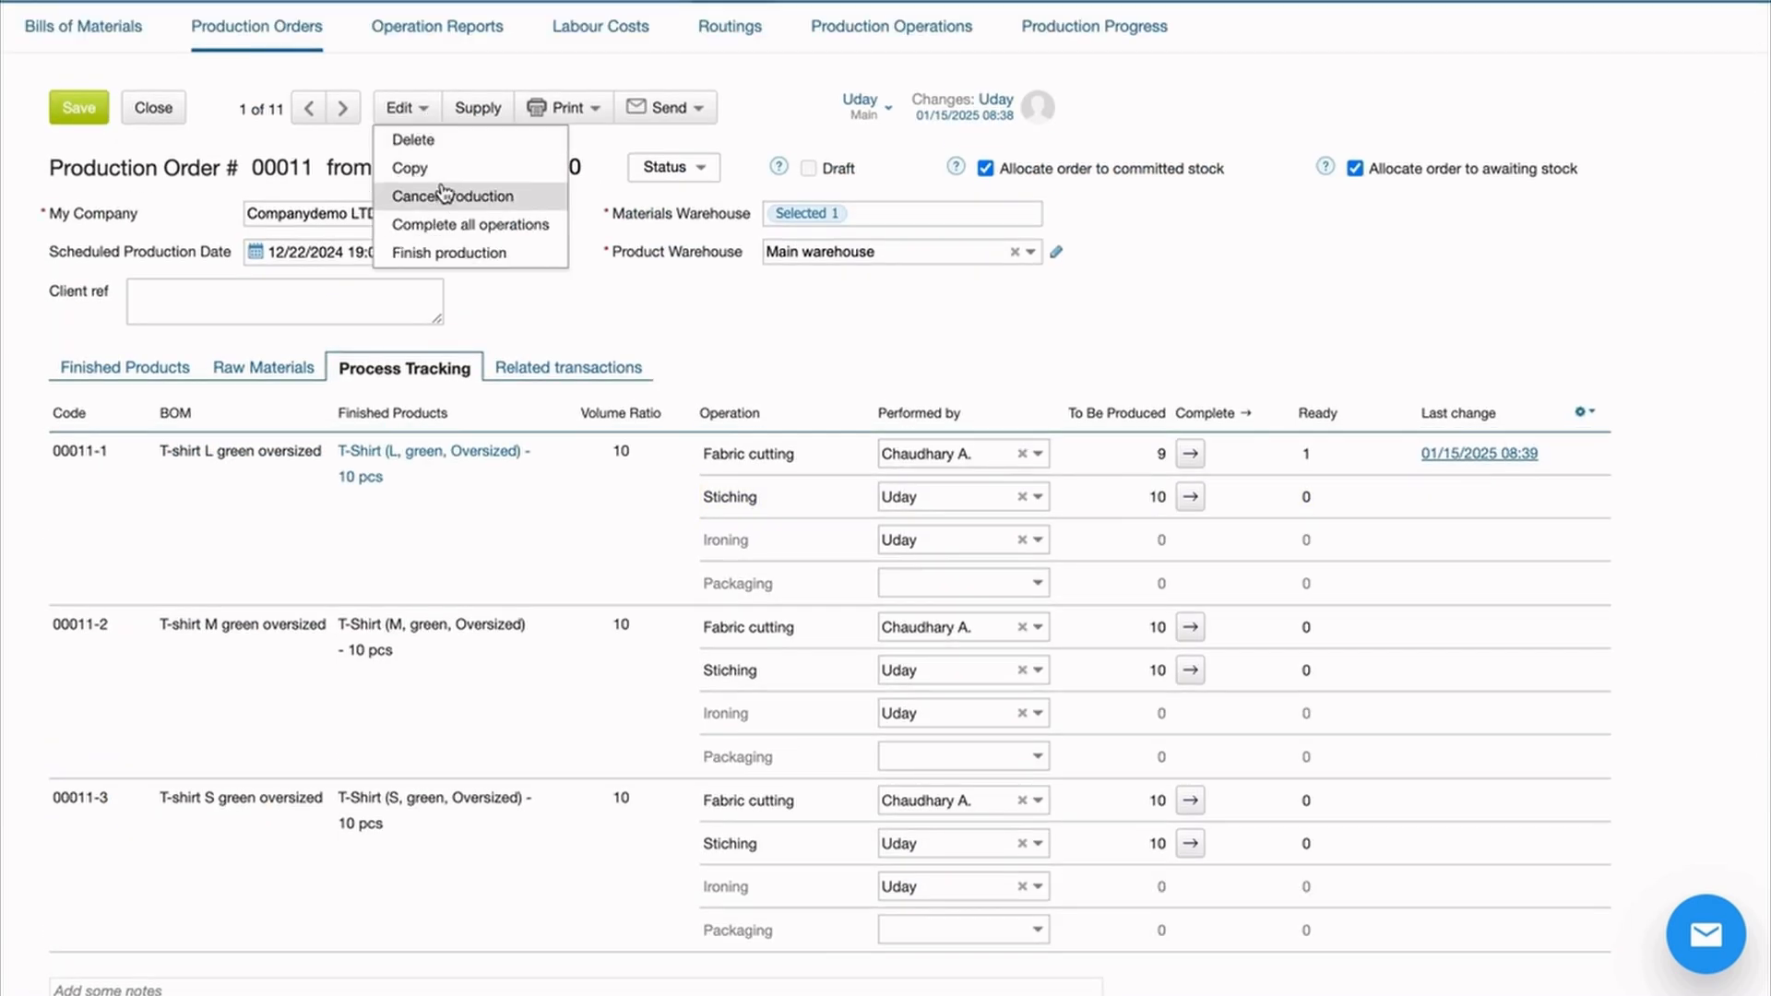
{"action": "left_click", "coordinate": [447, 222]}
{"action": "left_click", "coordinate": [724, 739]}
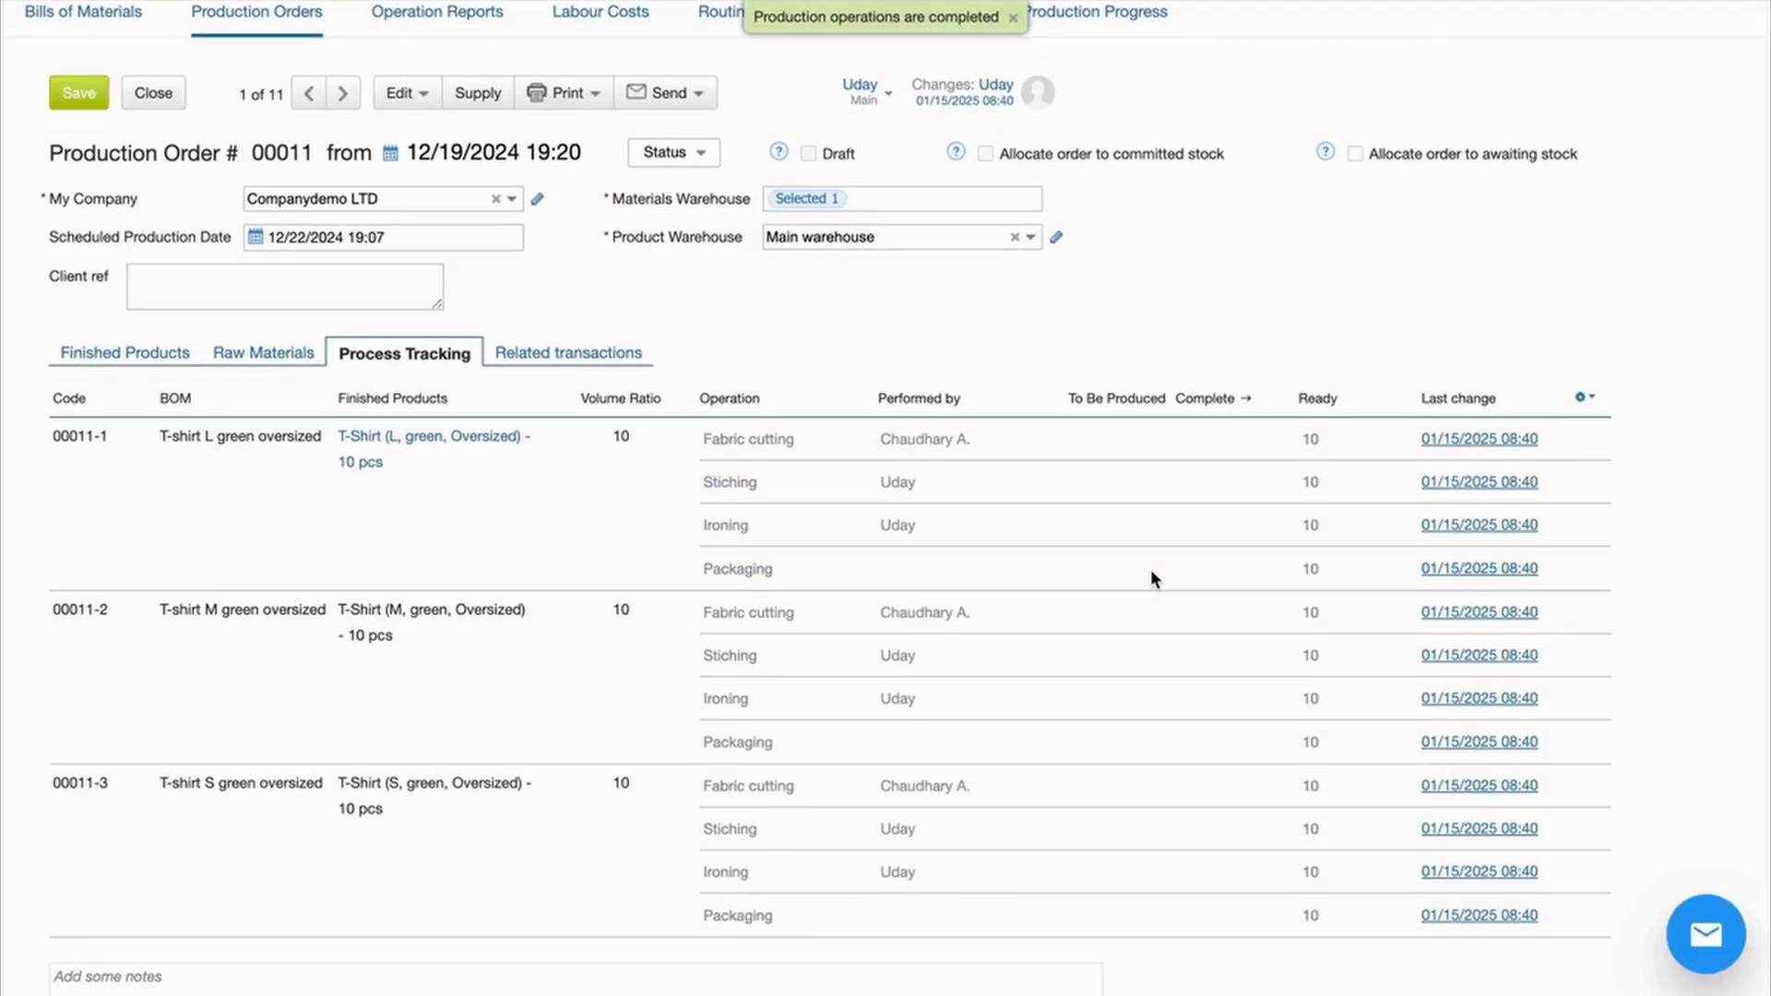
{"action": "scroll", "coordinate": [1149, 568], "scroll_direction": "down", "scroll_amount": 3}
{"action": "scroll", "coordinate": [209, 392], "scroll_direction": "up", "scroll_amount": 4}
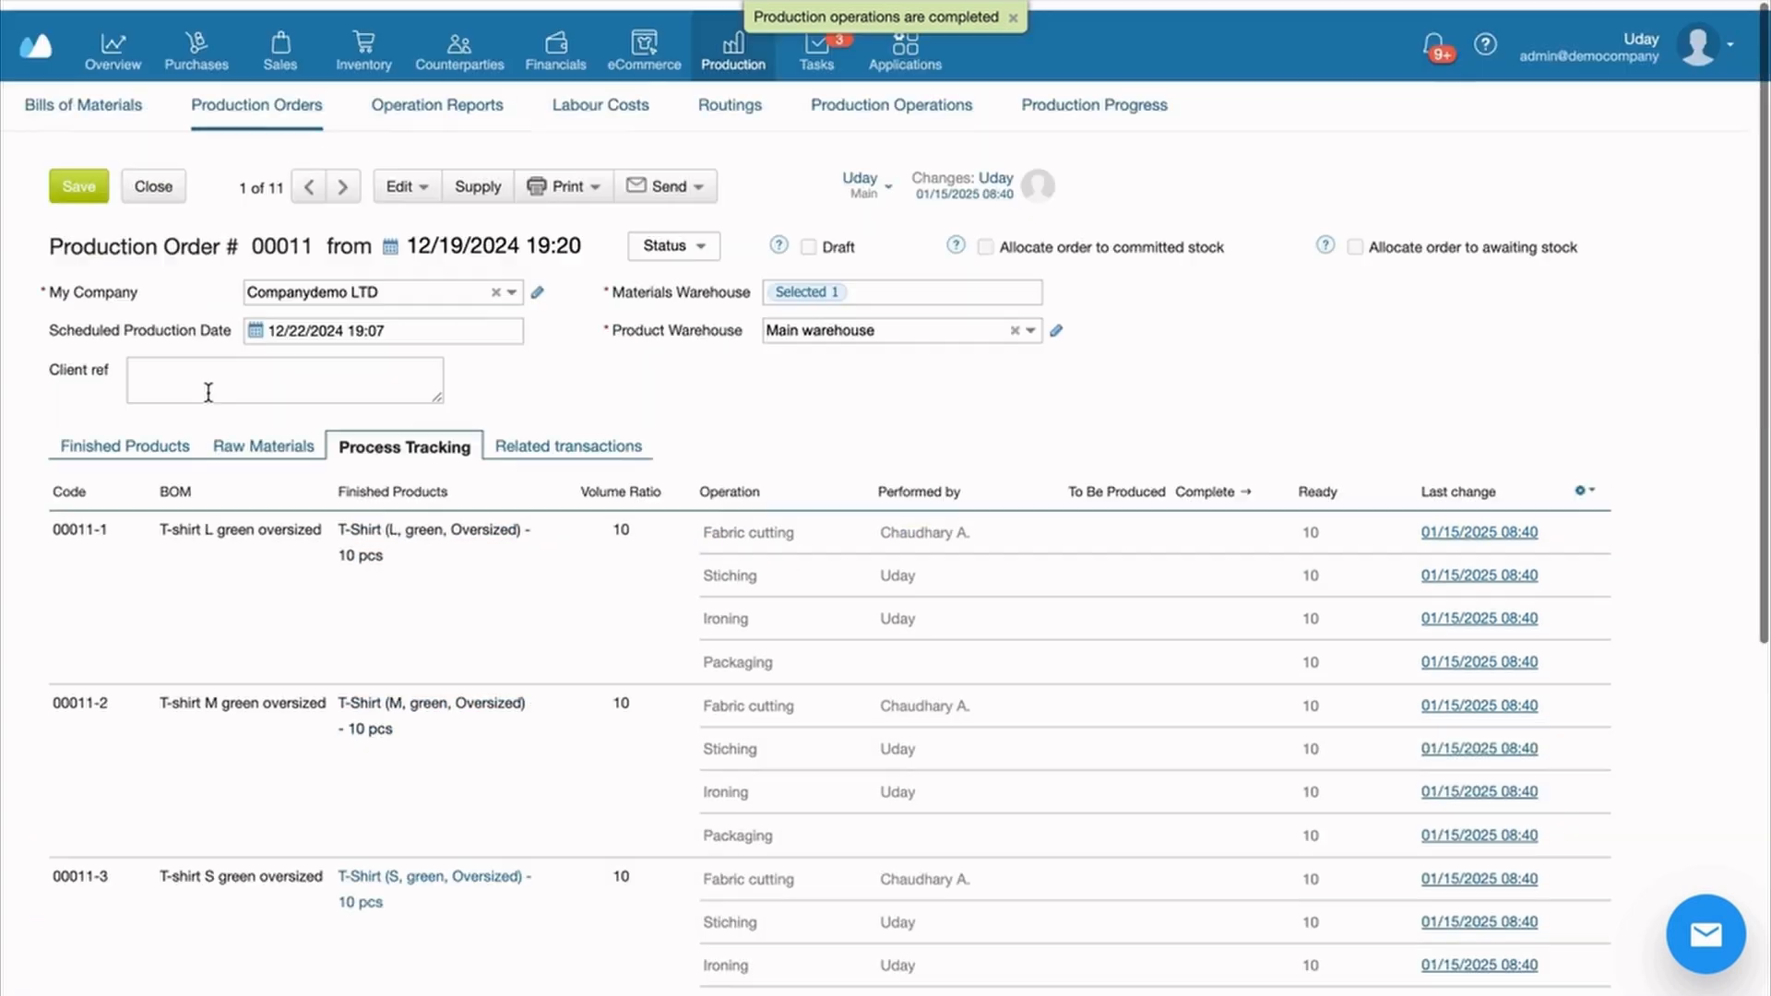
{"action": "left_click", "coordinate": [128, 447]}
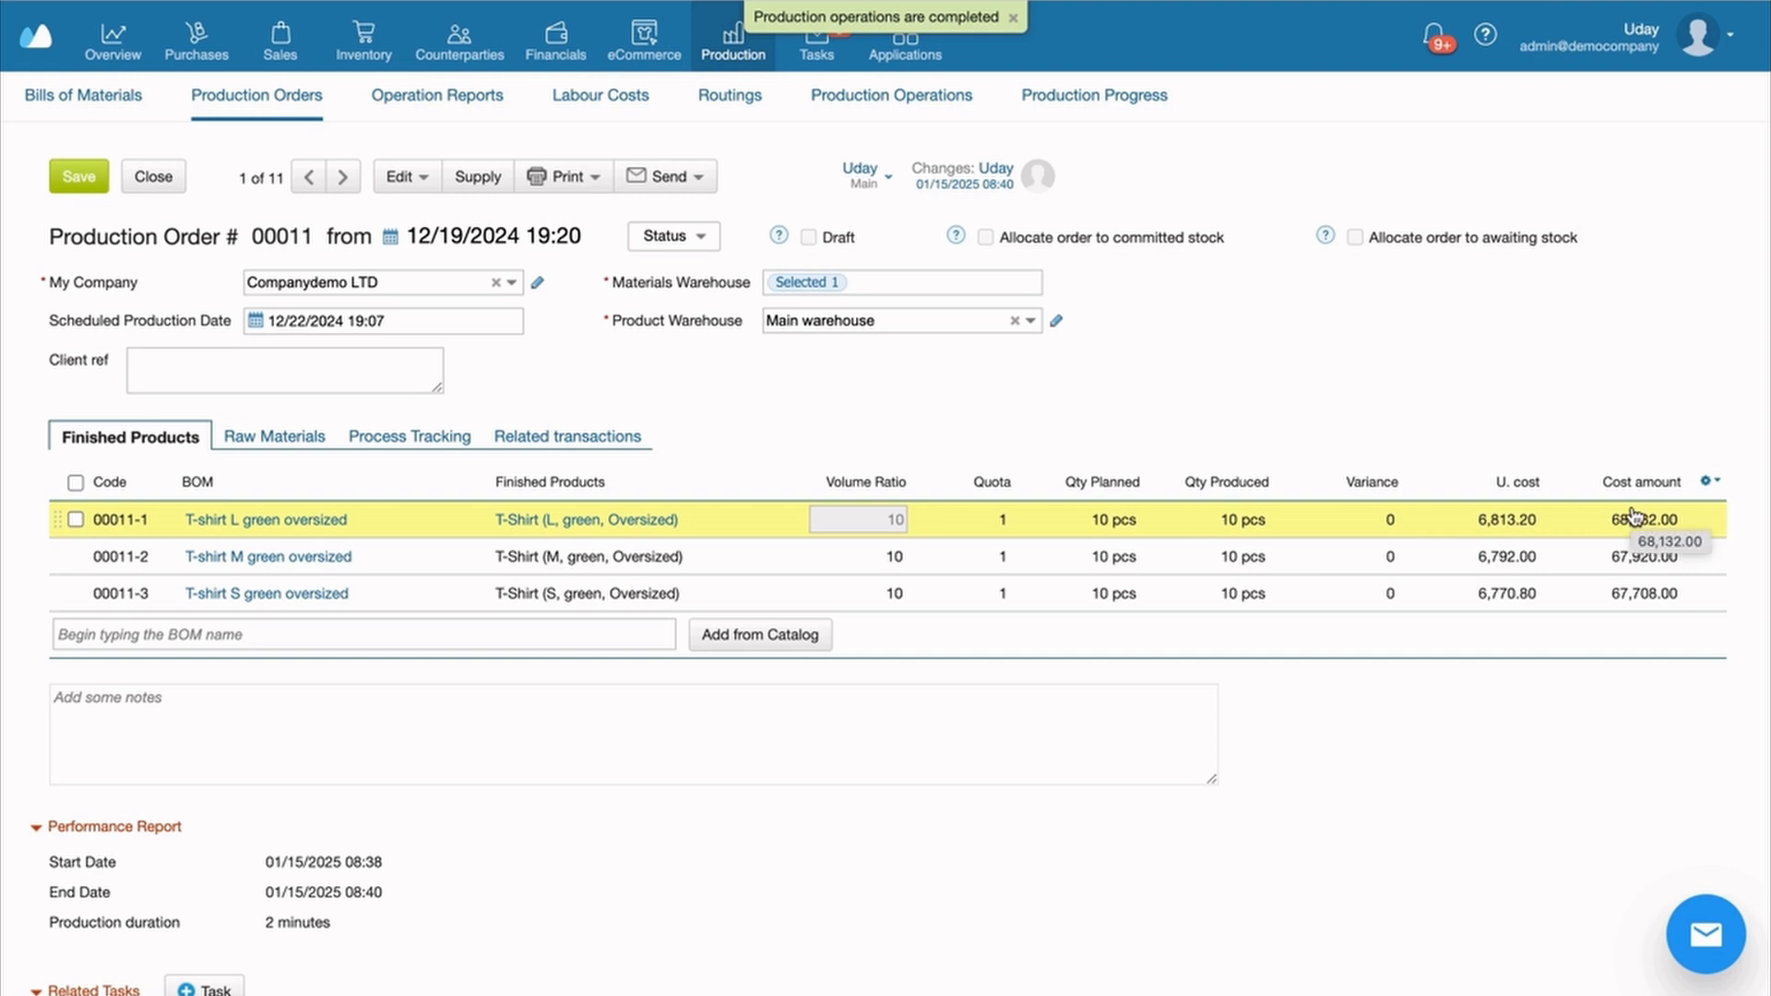
{"action": "left_click", "coordinate": [1601, 543]}
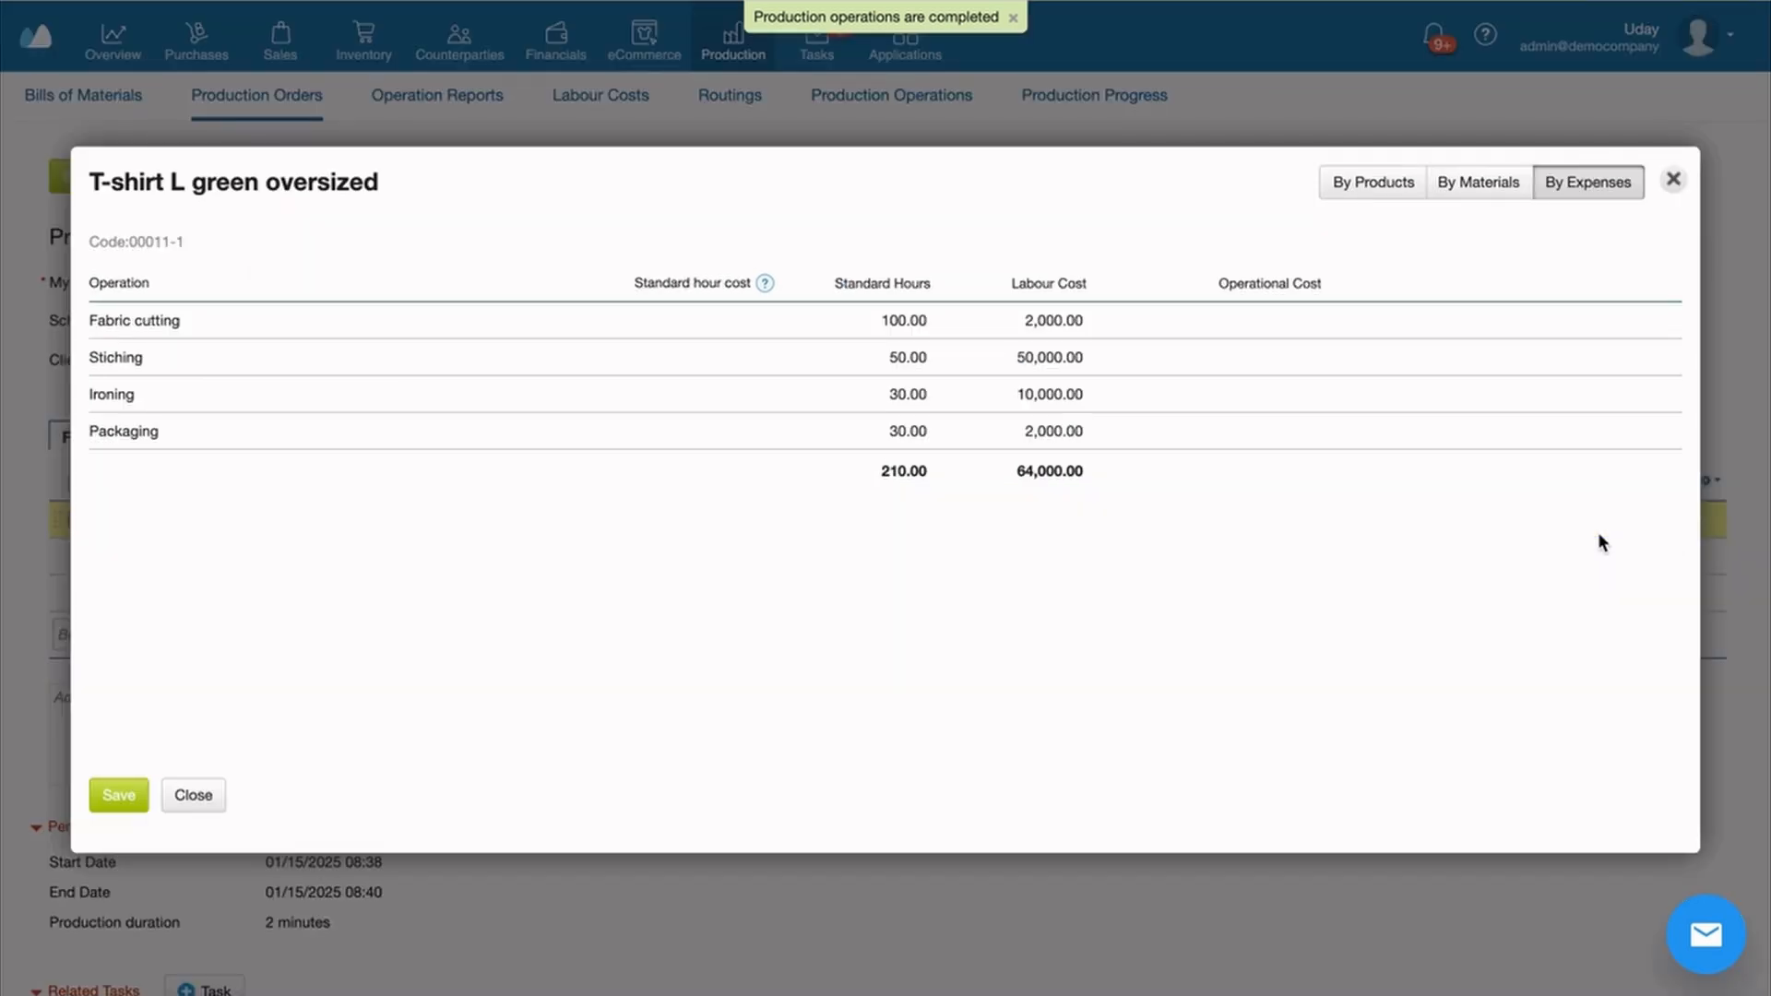
{"action": "left_click", "coordinate": [1476, 184]}
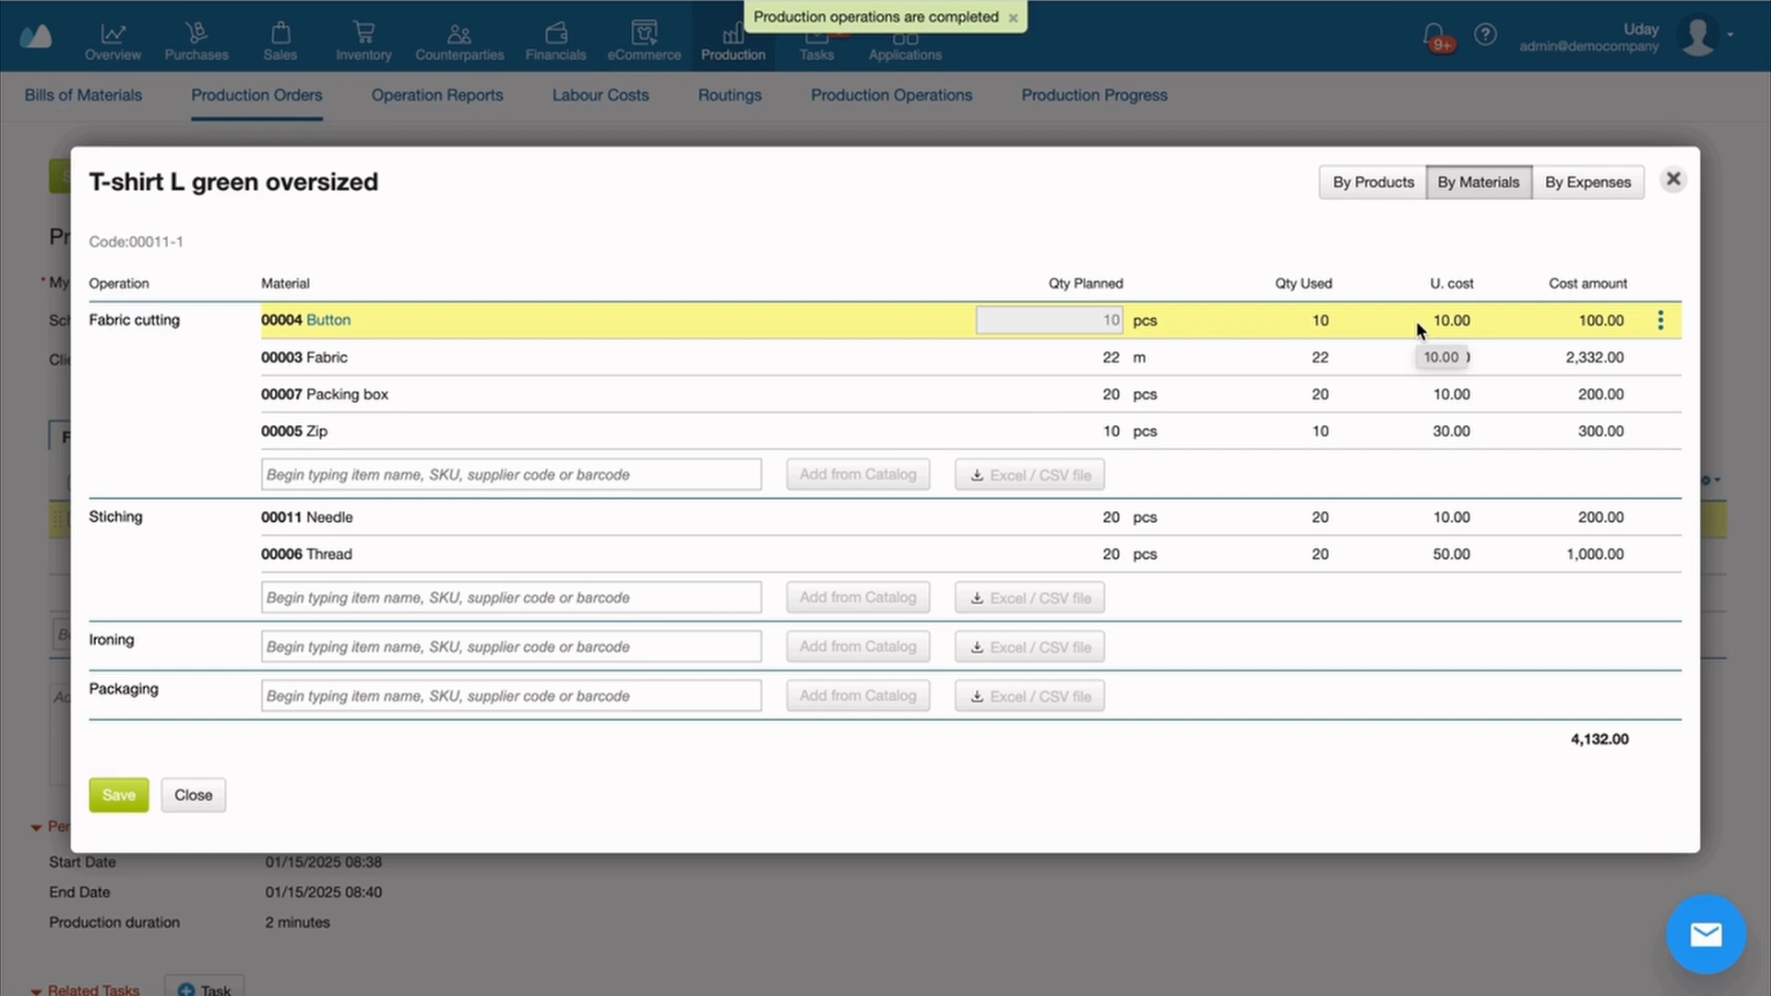
{"action": "left_click", "coordinate": [1559, 187]}
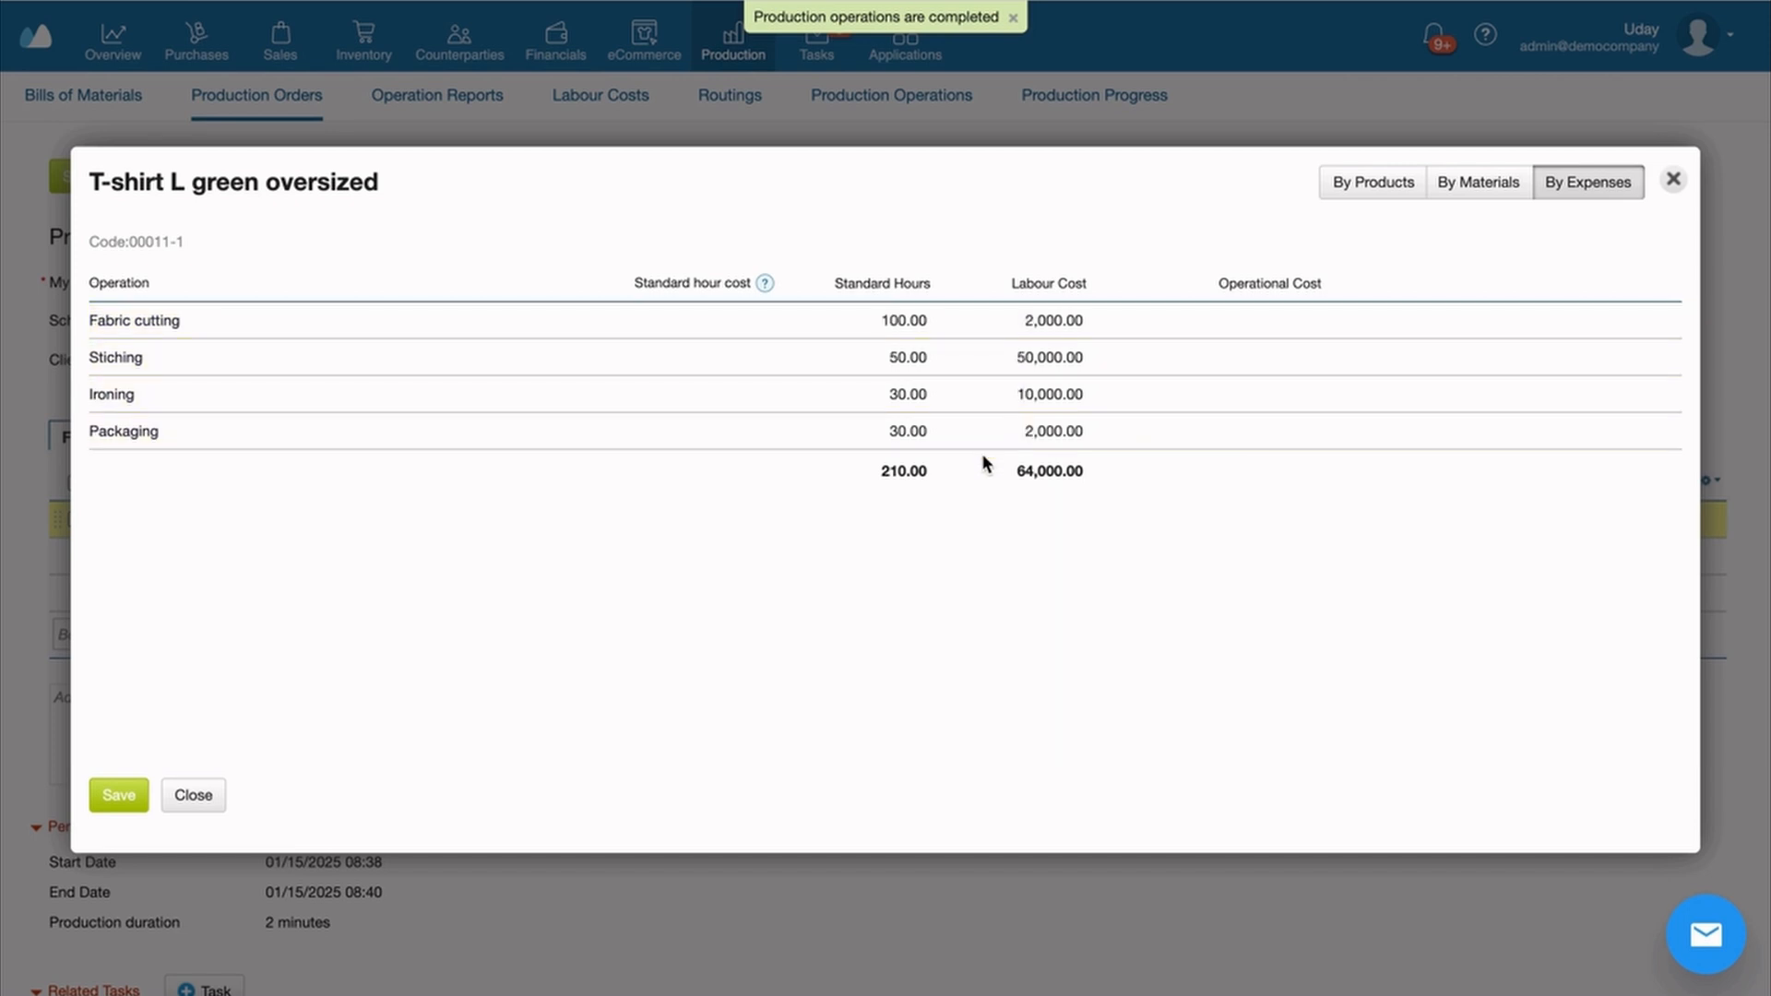
{"action": "left_click", "coordinate": [1674, 179]}
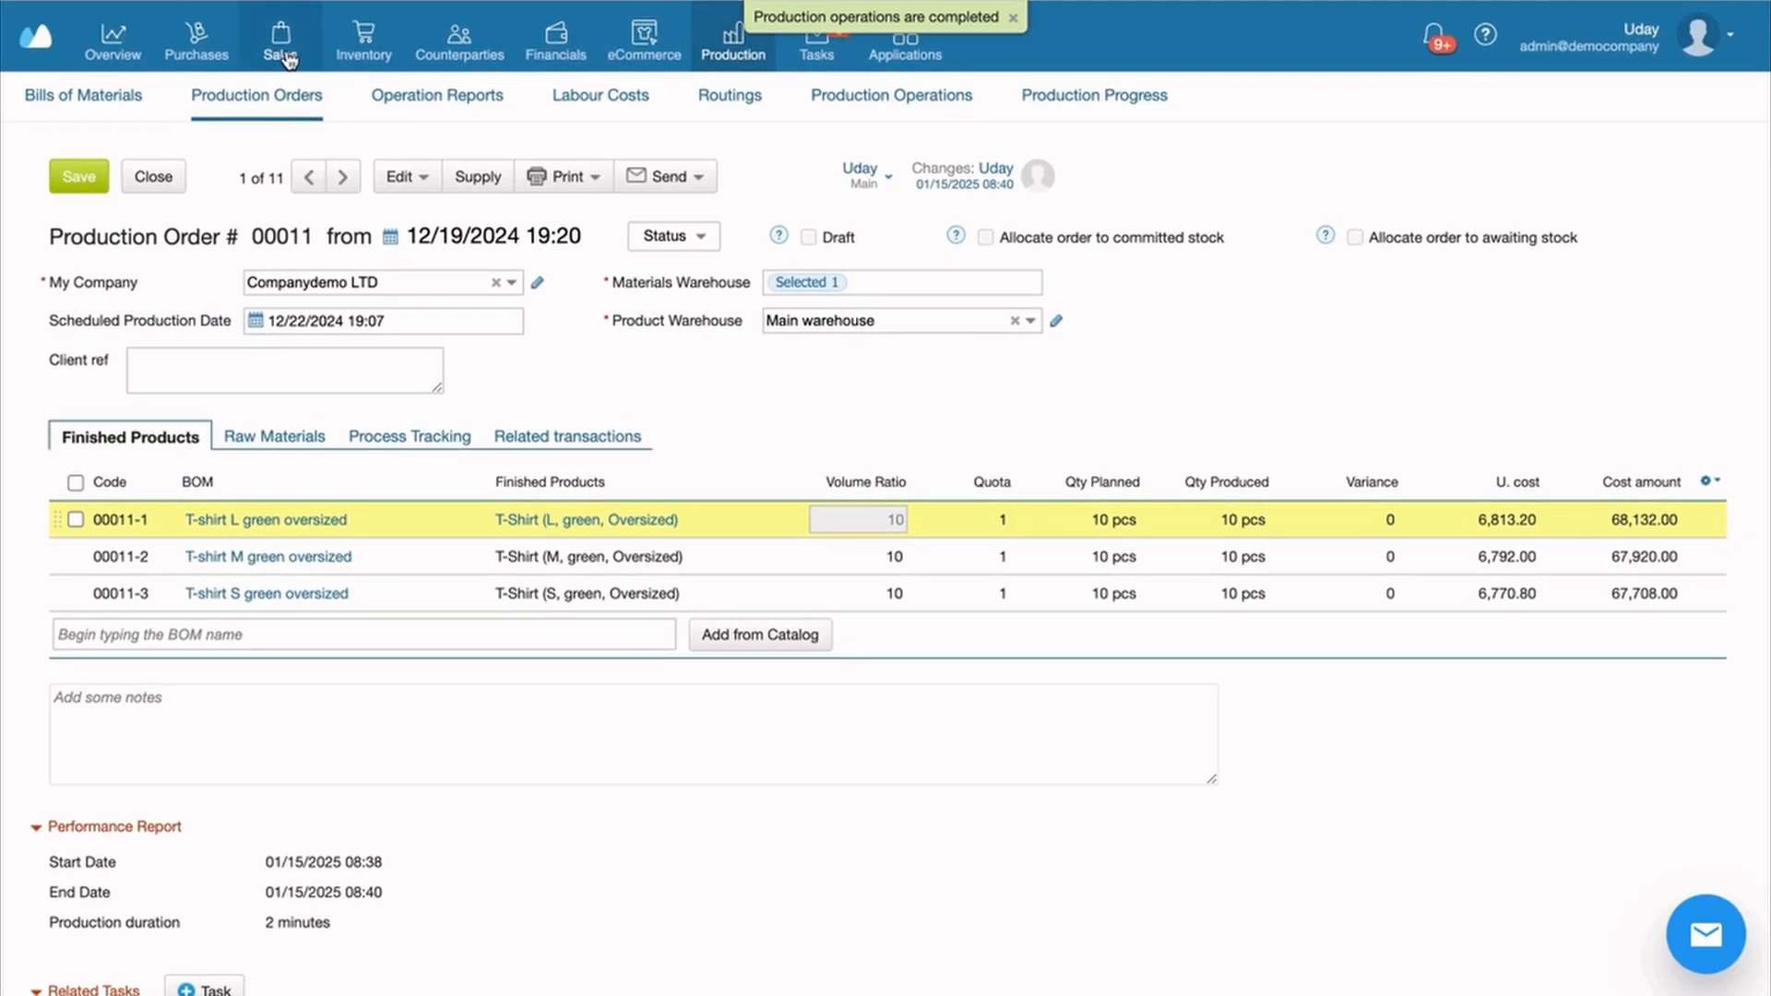
Open sales order 00029 and check its three T-shirts show 10 available
{"action": "mouse_move", "coordinate": [282, 55]}
{"action": "left_click", "coordinate": [70, 95]}
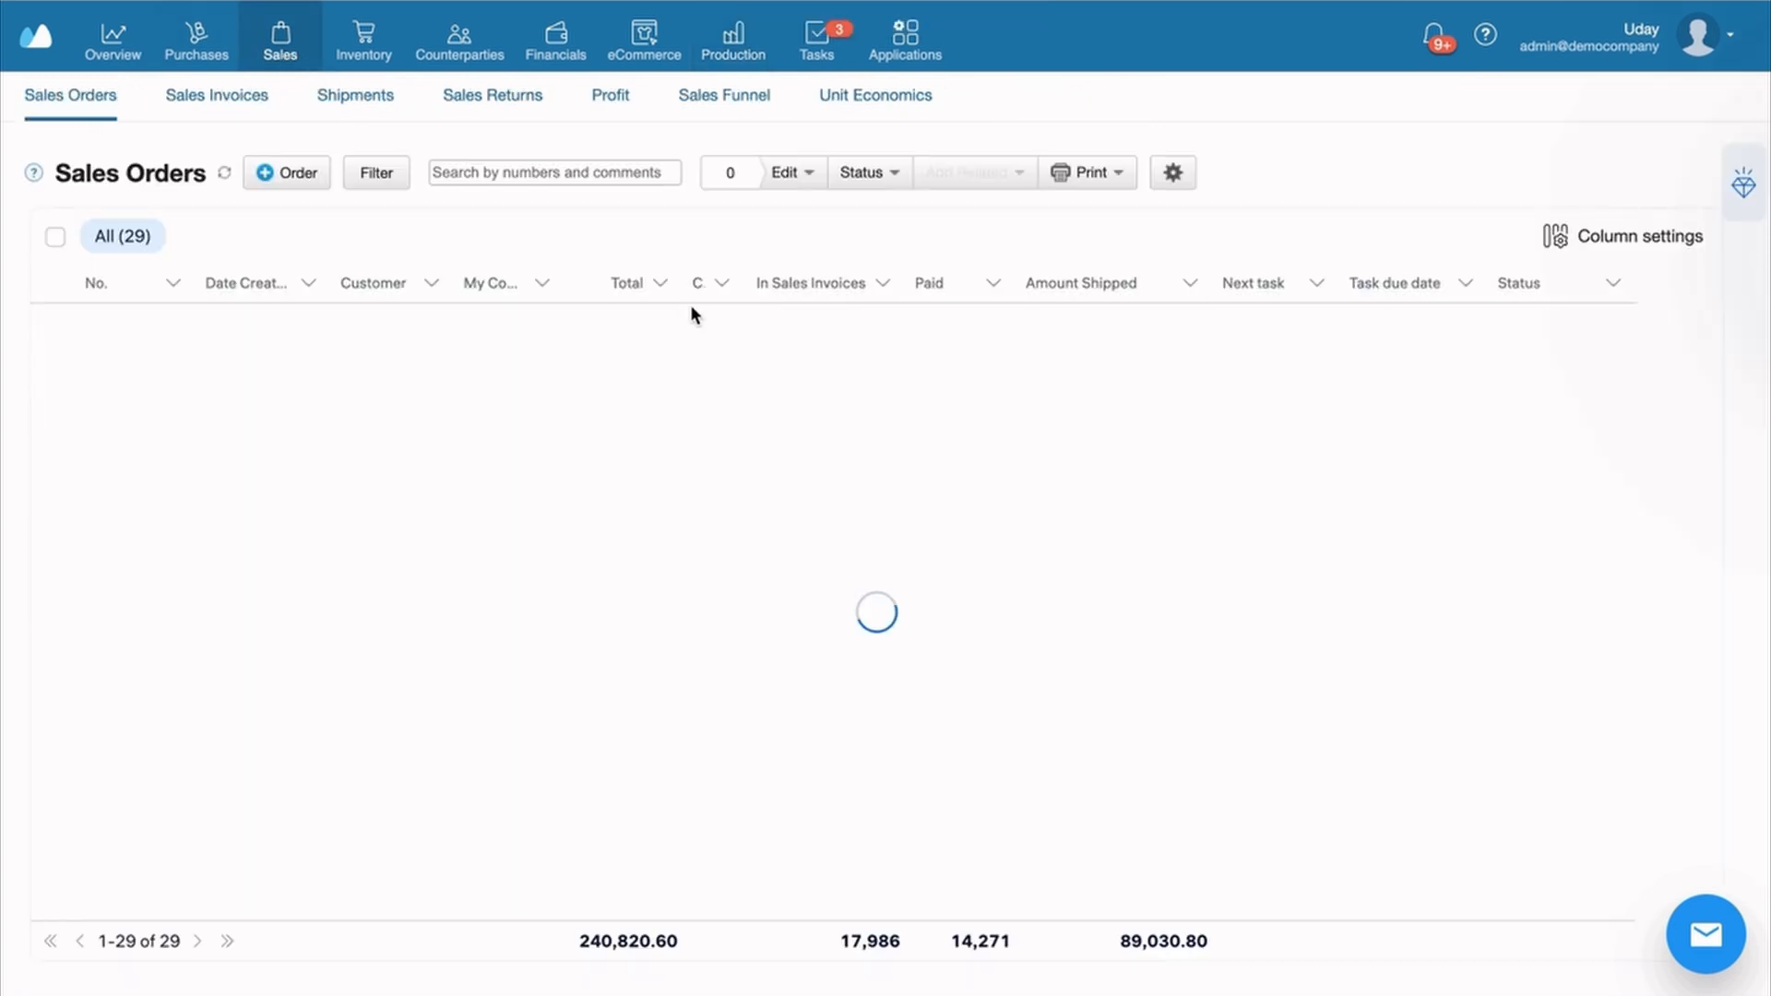
{"action": "left_click", "coordinate": [856, 323]}
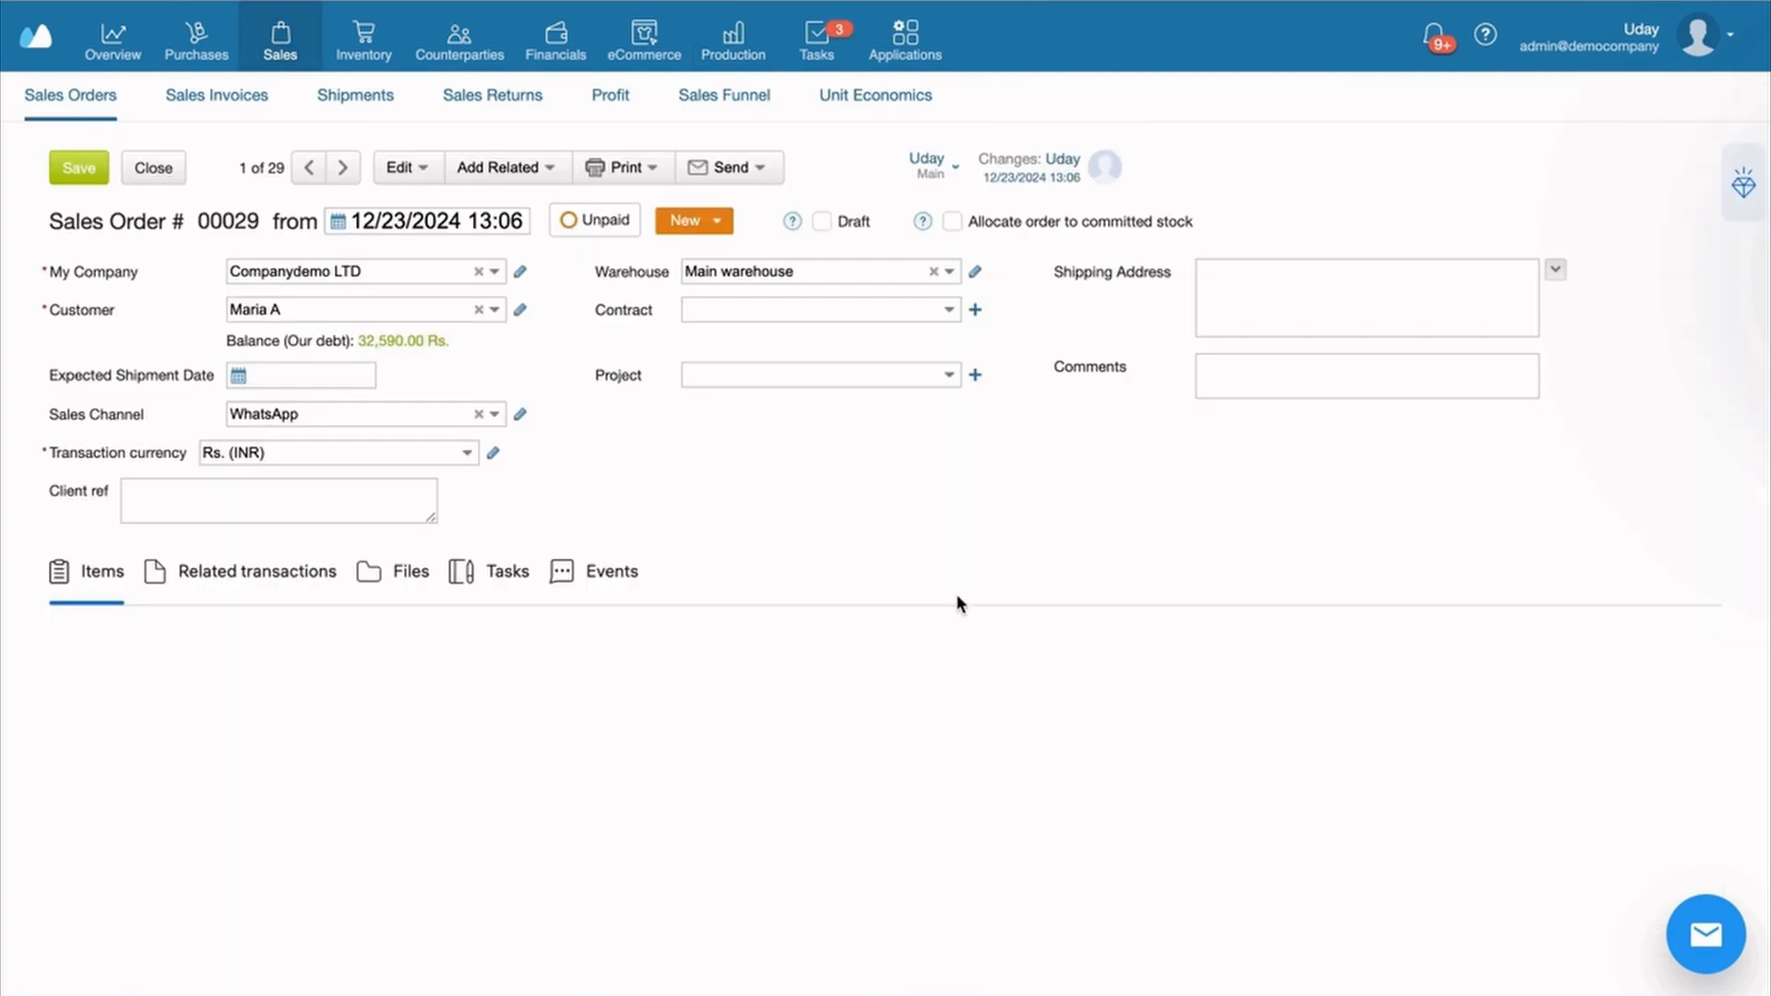
{"action": "scroll", "coordinate": [1033, 448], "scroll_direction": "down", "scroll_amount": 1}
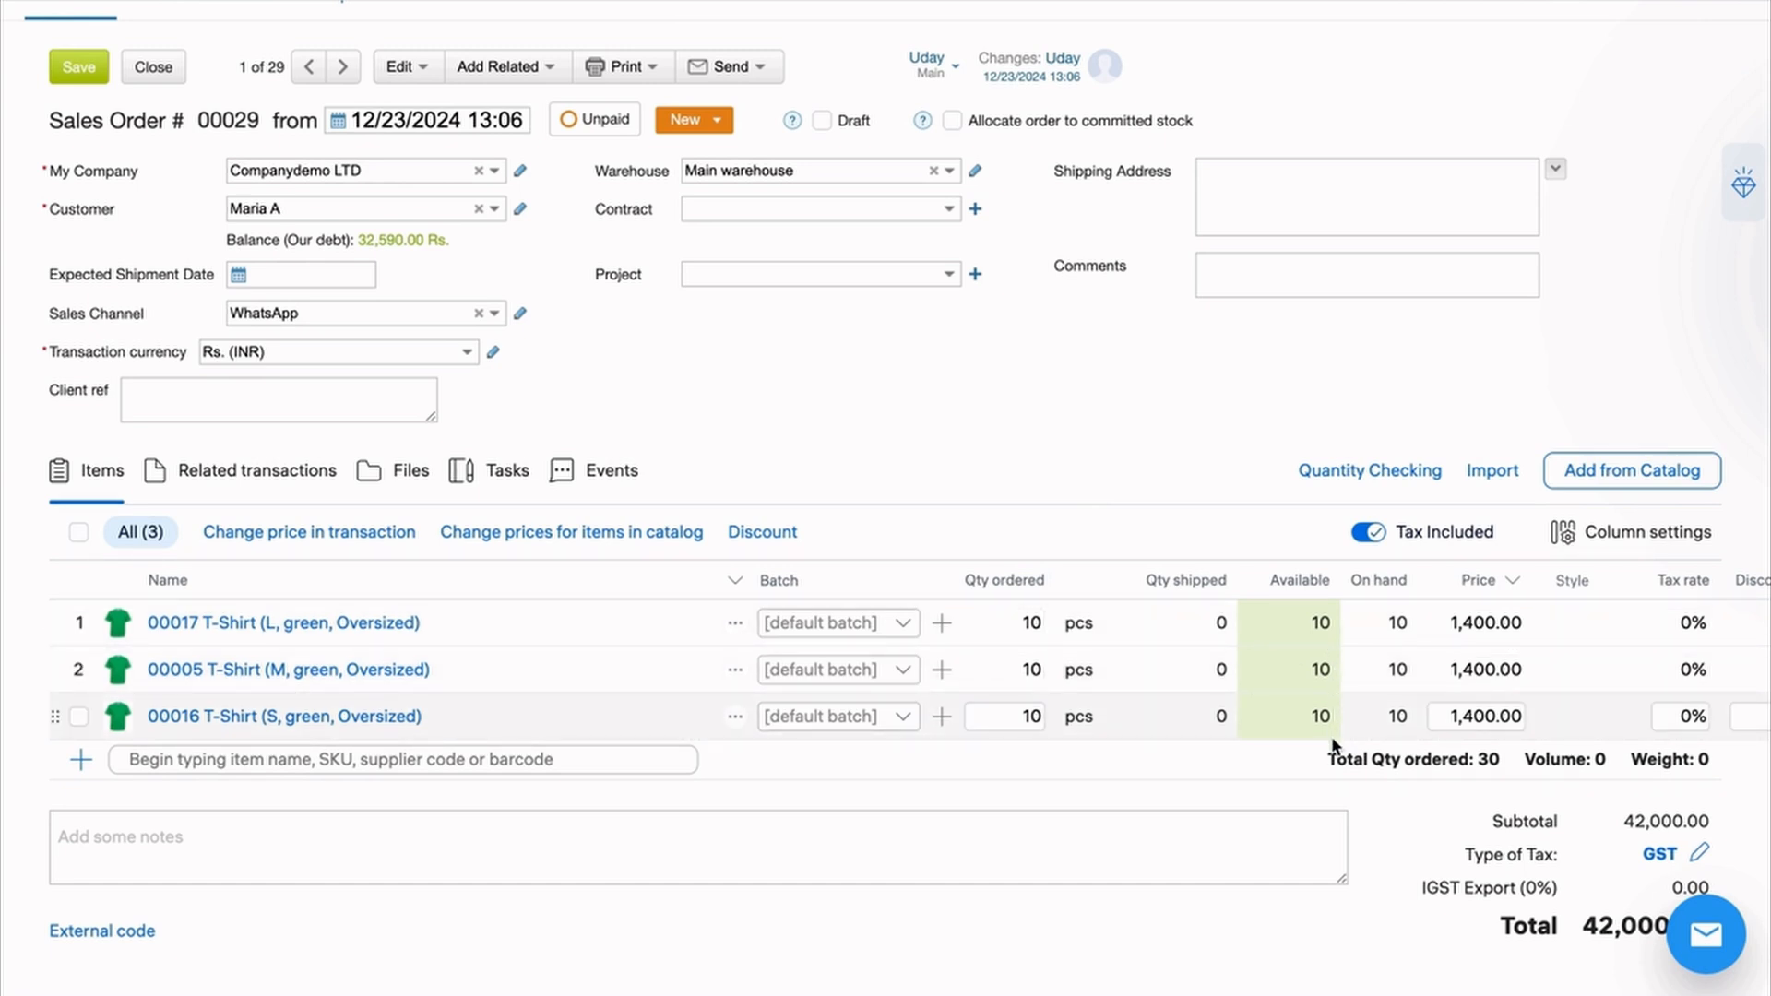
{"action": "scroll", "coordinate": [955, 601], "scroll_direction": "up", "scroll_amount": 1}
View the Production Progress report grouped by operations
{"action": "mouse_move", "coordinate": [731, 55]}
{"action": "left_click", "coordinate": [1079, 100]}
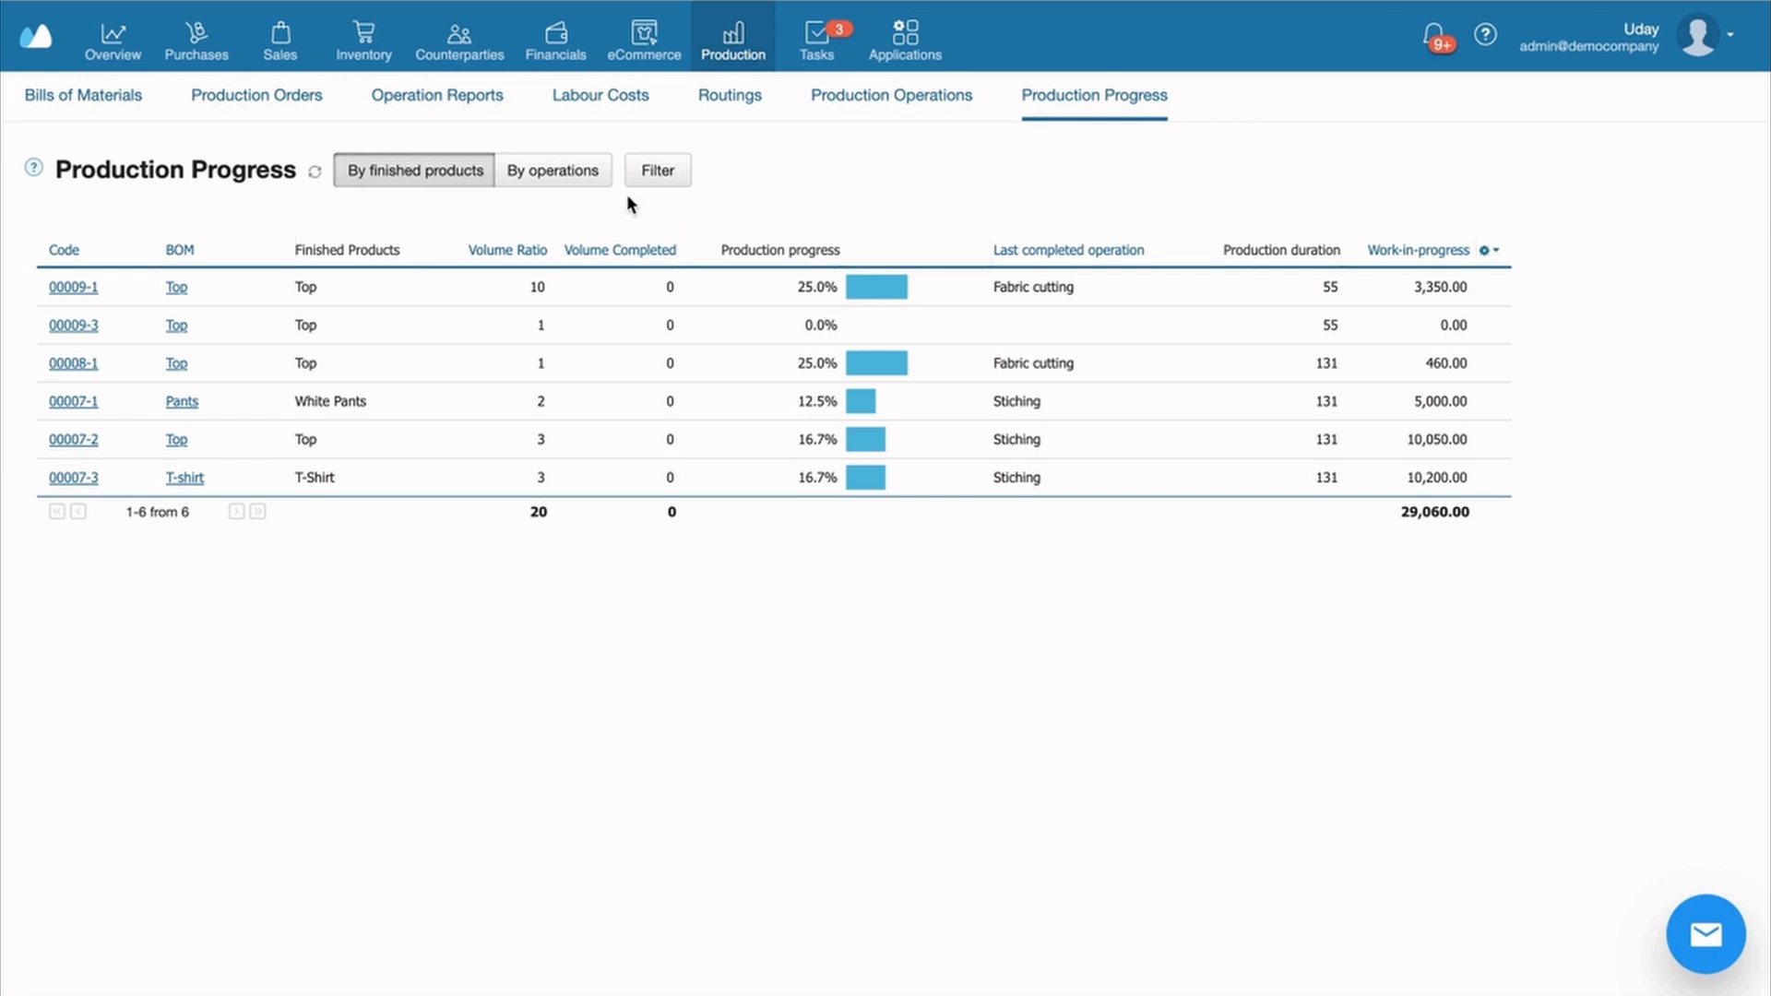
{"action": "left_click", "coordinate": [581, 173]}
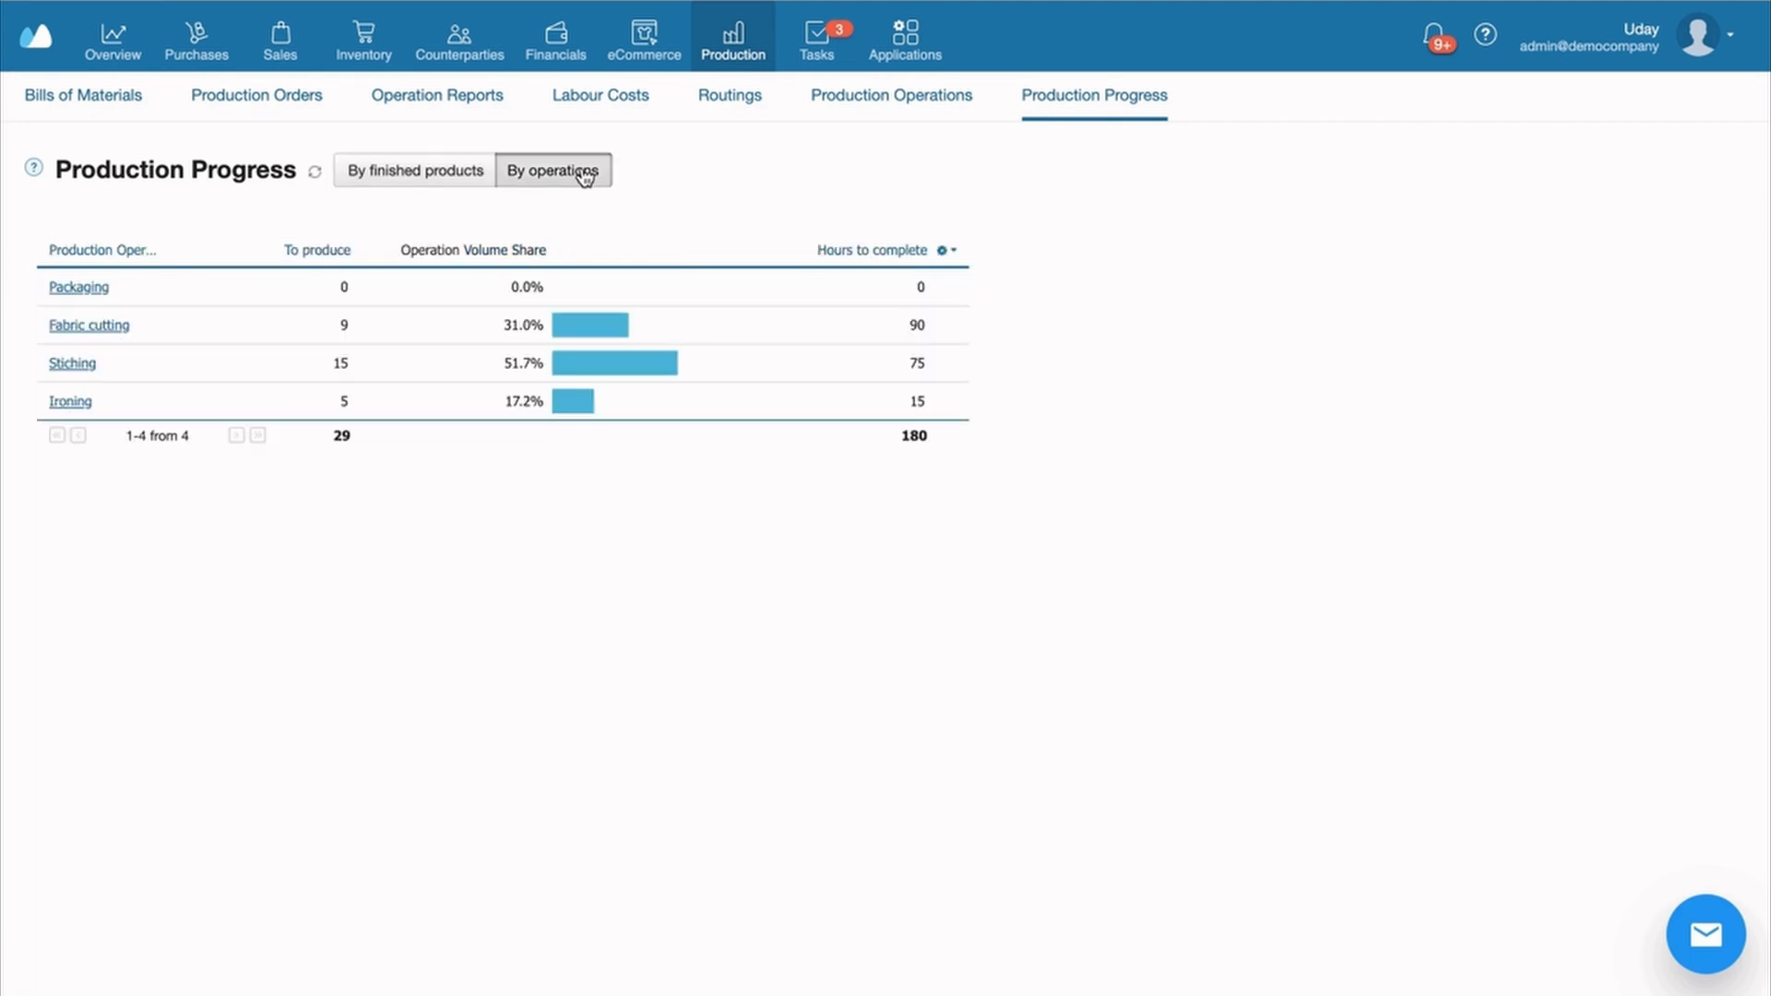